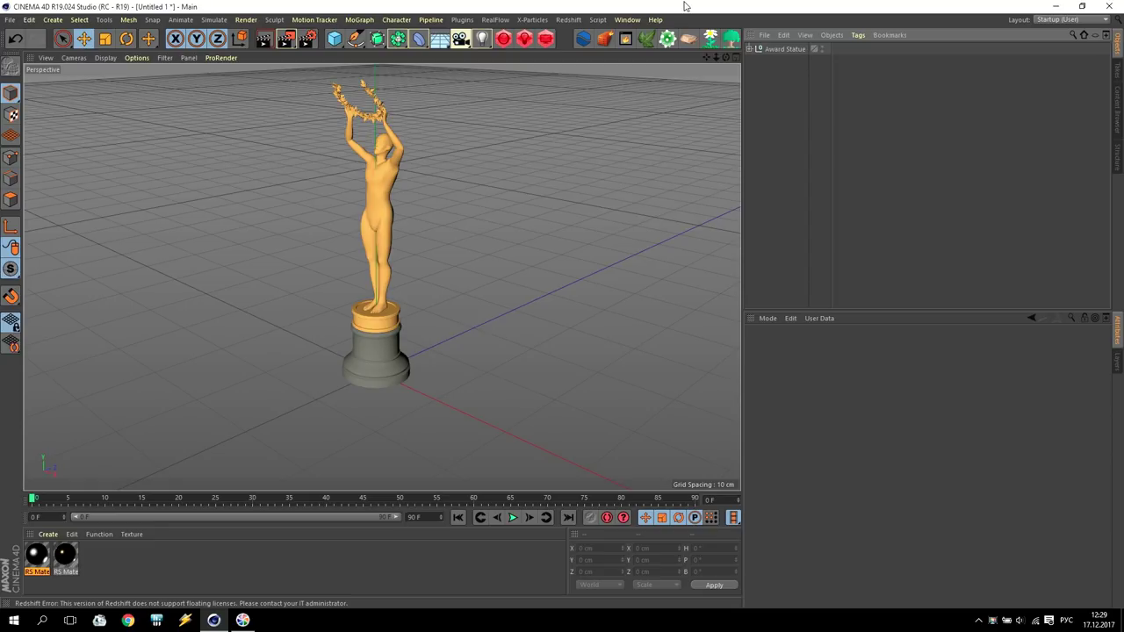
Start Redshift IPR on the statue and move and enlarge the preview window
click(583, 38)
click(78, 123)
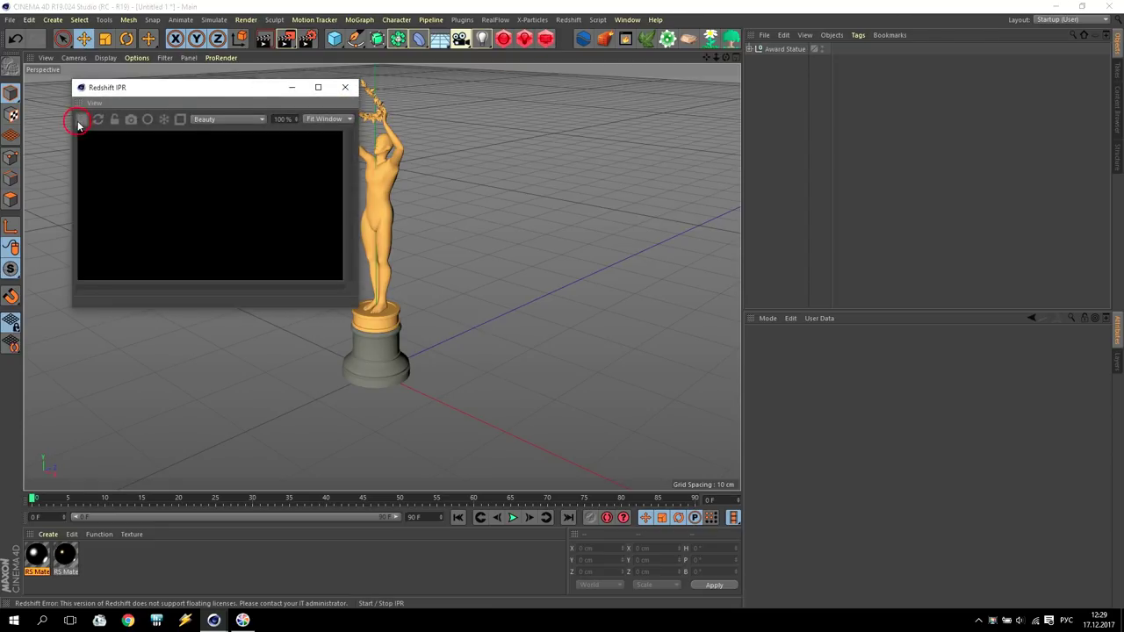
drag(176, 87, 133, 76)
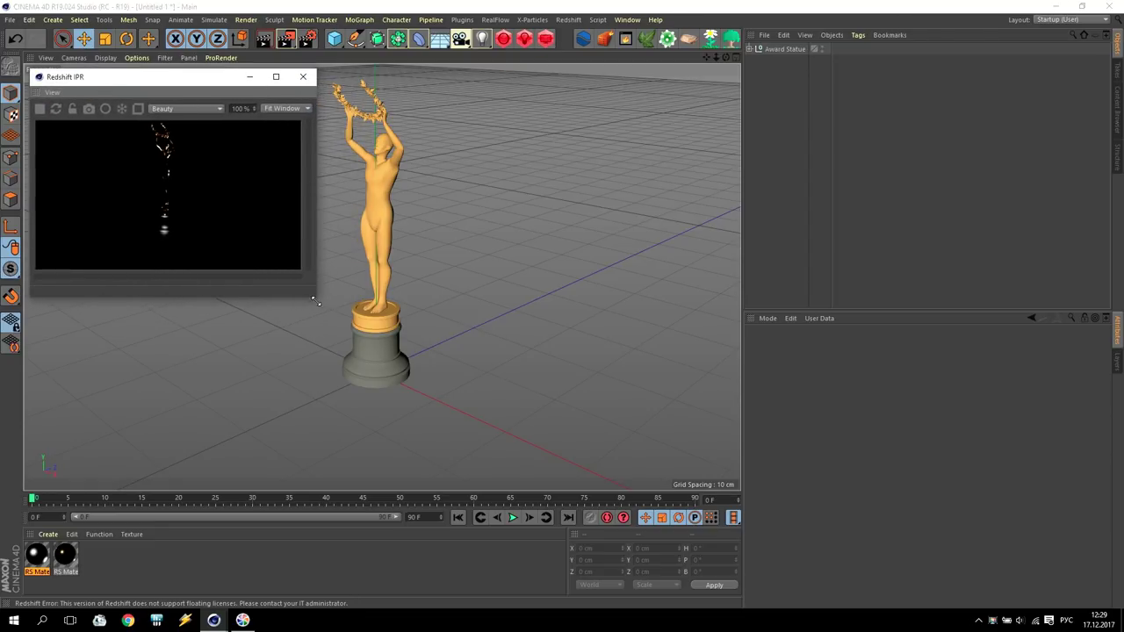
drag(316, 302, 546, 446)
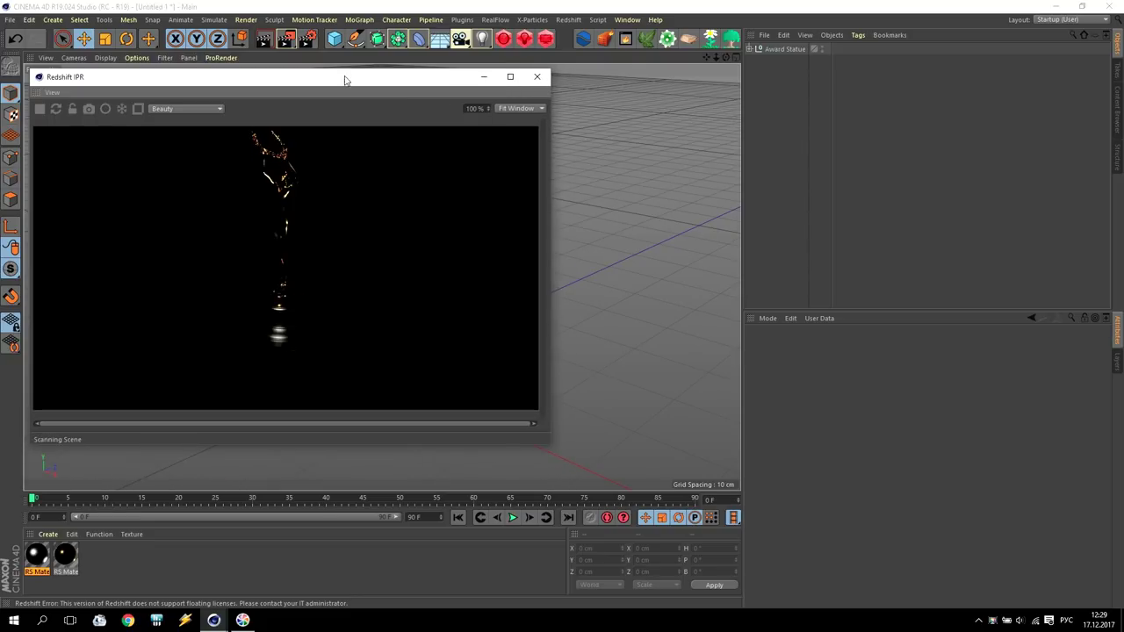
Glance at Render Settings, then nudge the IPR window right and down
click(307, 38)
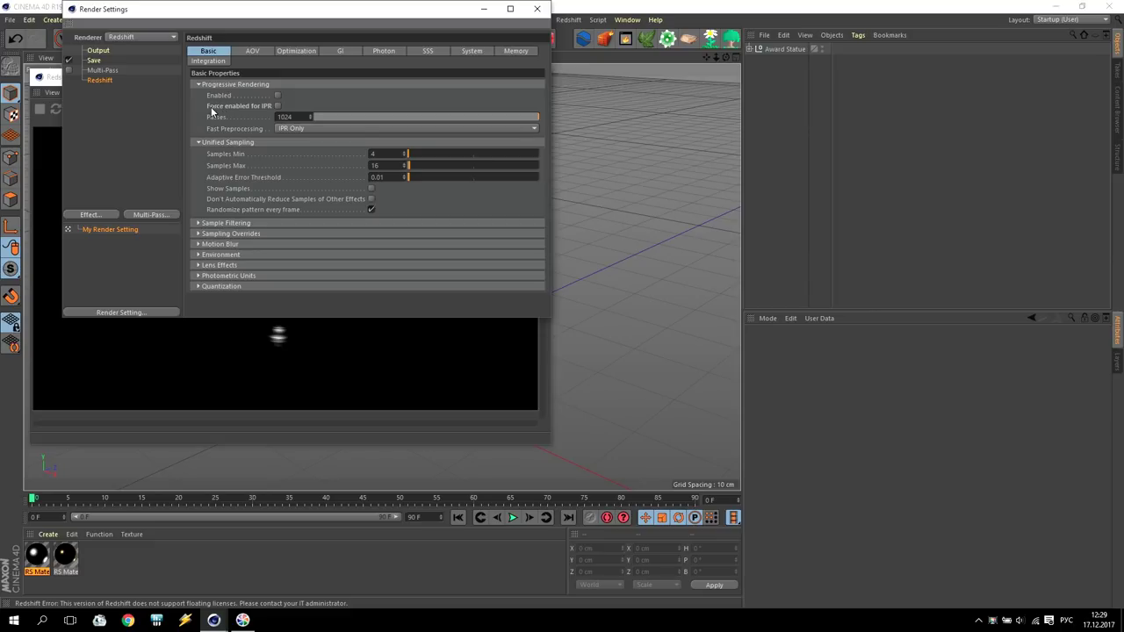
click(533, 13)
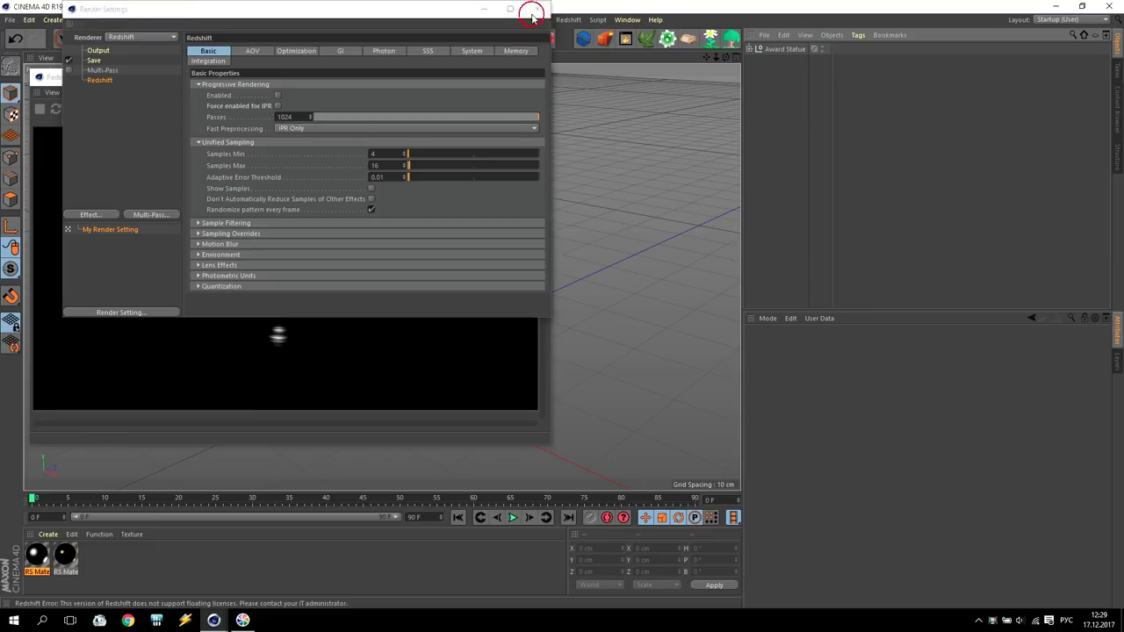
drag(391, 85, 417, 114)
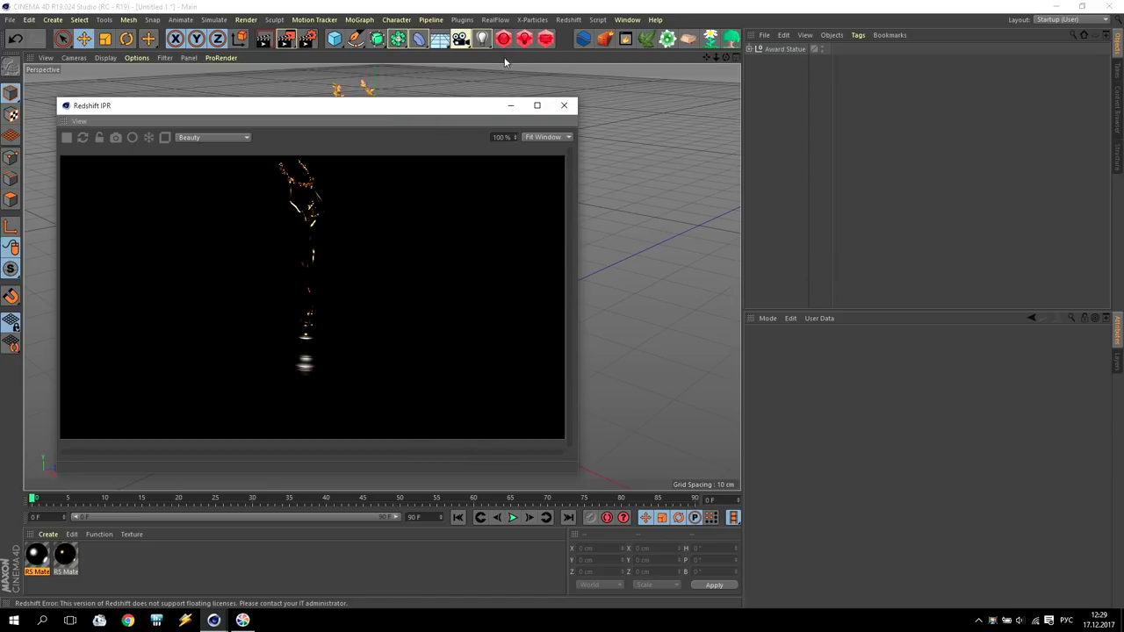
Add a Redshift Dome Light with a teal tint
click(430, 111)
drag(431, 111, 402, 81)
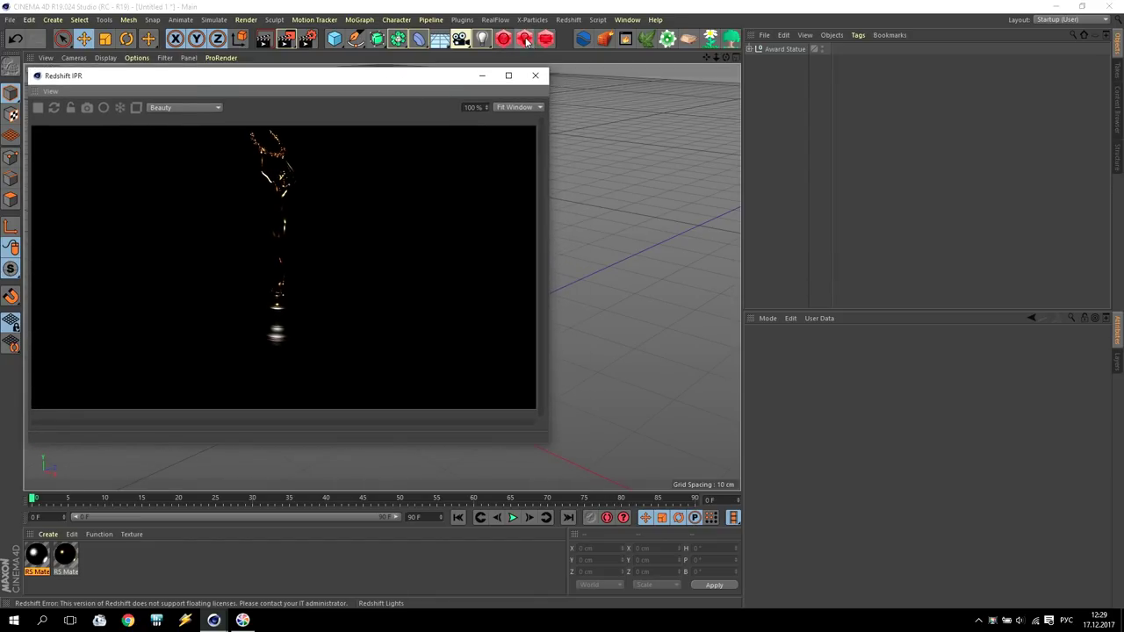
drag(525, 39, 595, 44)
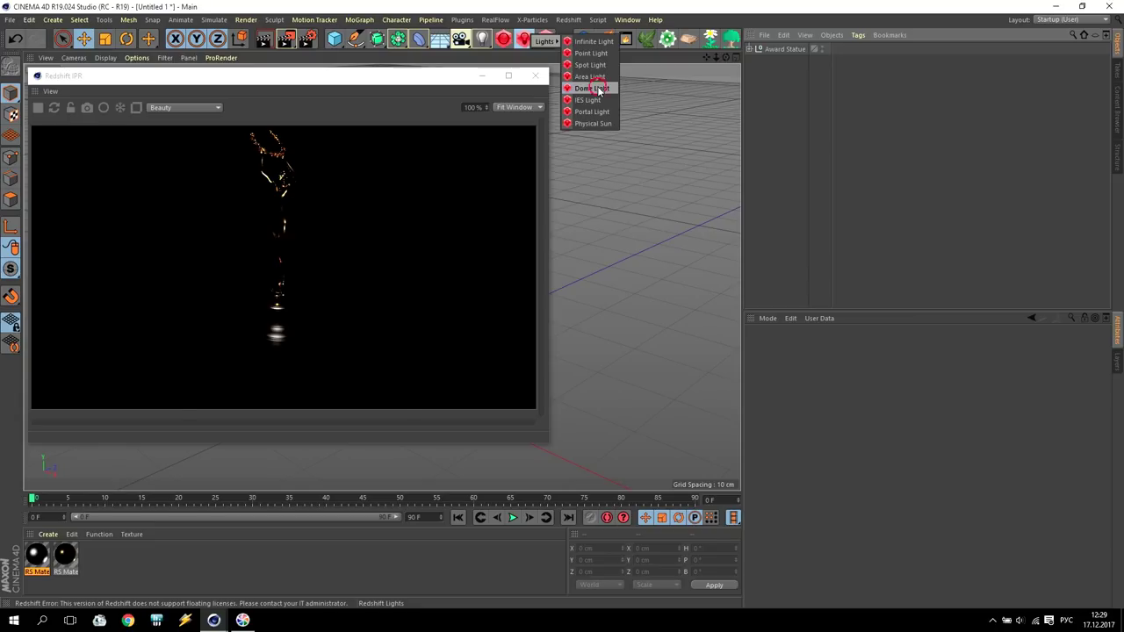
click(599, 89)
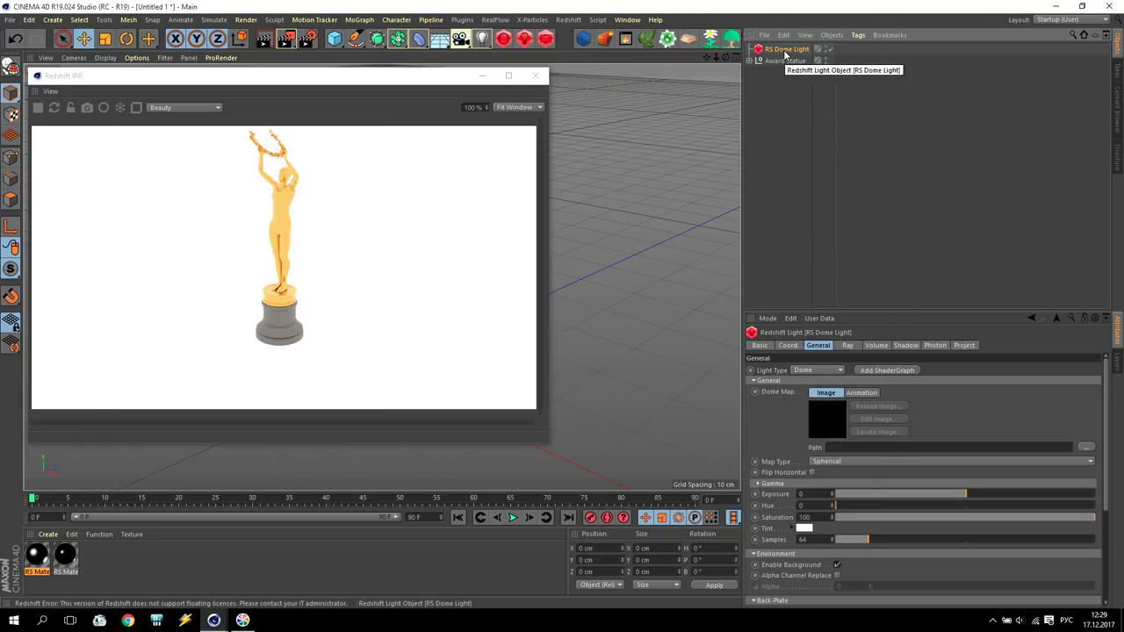
click(803, 528)
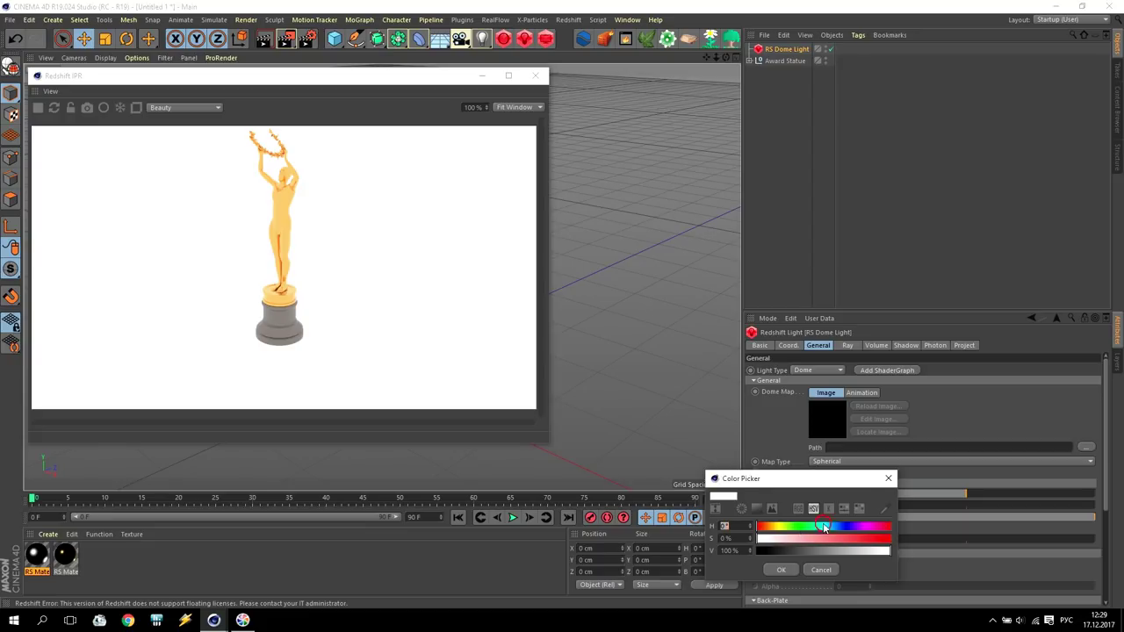
click(824, 528)
click(847, 550)
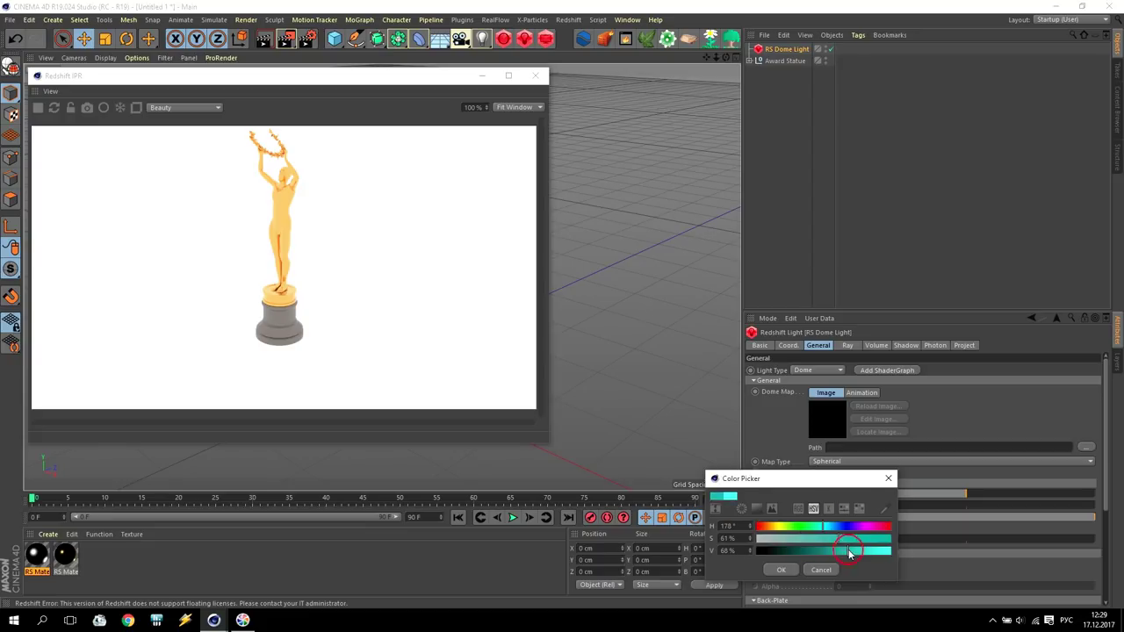
click(795, 573)
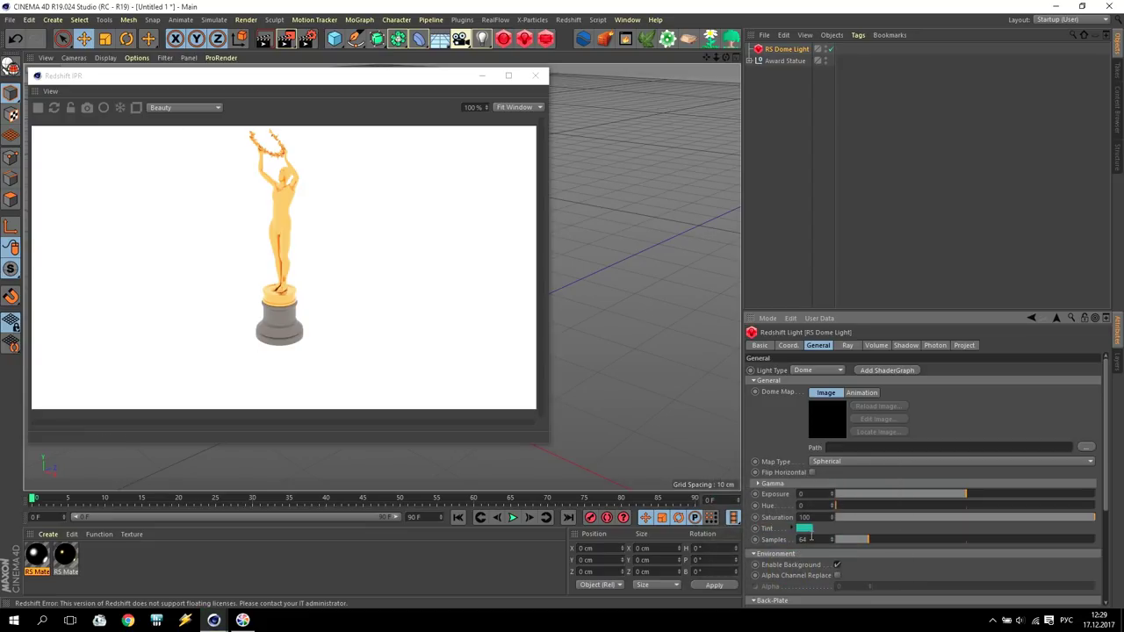
Restart the IPR and brighten the dome light's tint to cyan
click(535, 75)
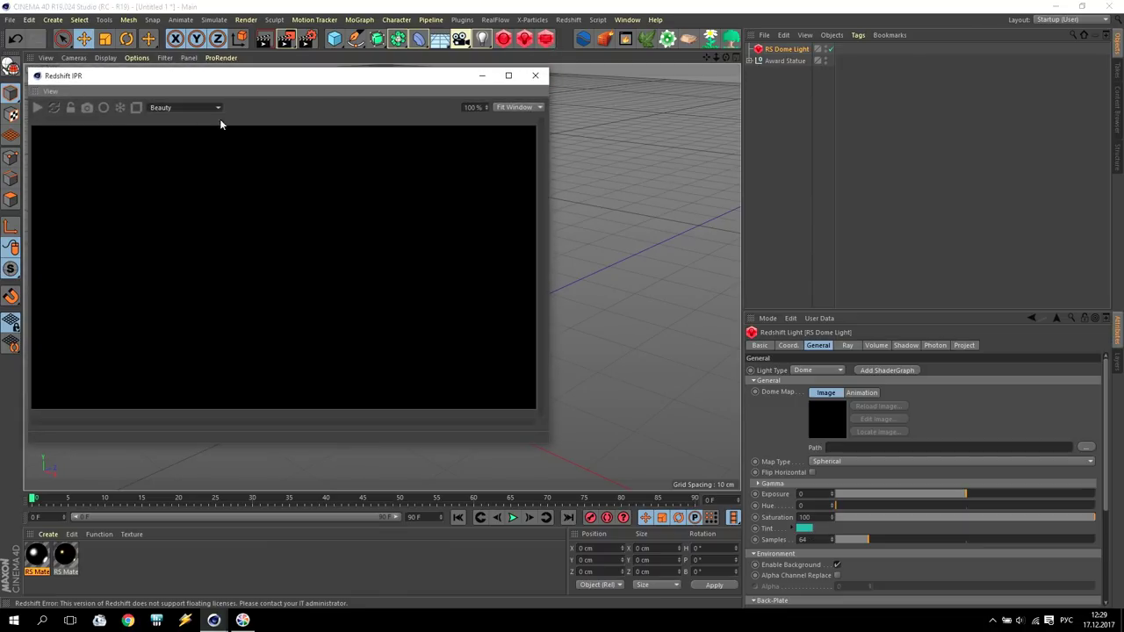
click(37, 108)
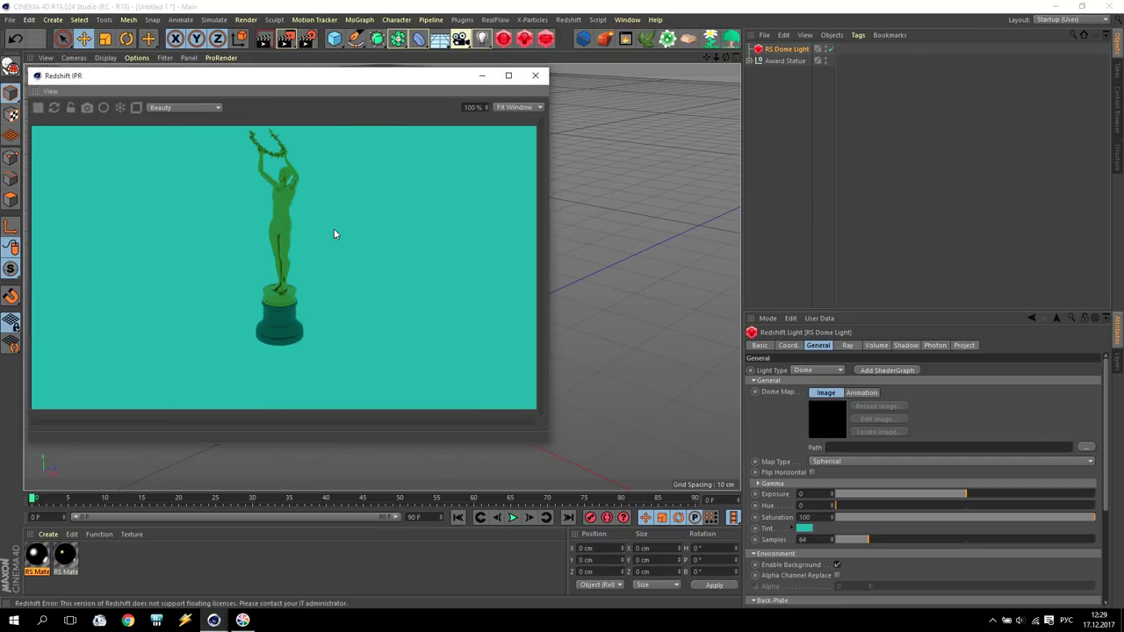
click(805, 529)
mouse_move(857, 550)
mouse_down()
mouse_move(834, 551)
mouse_move(874, 552)
mouse_up()
click(787, 568)
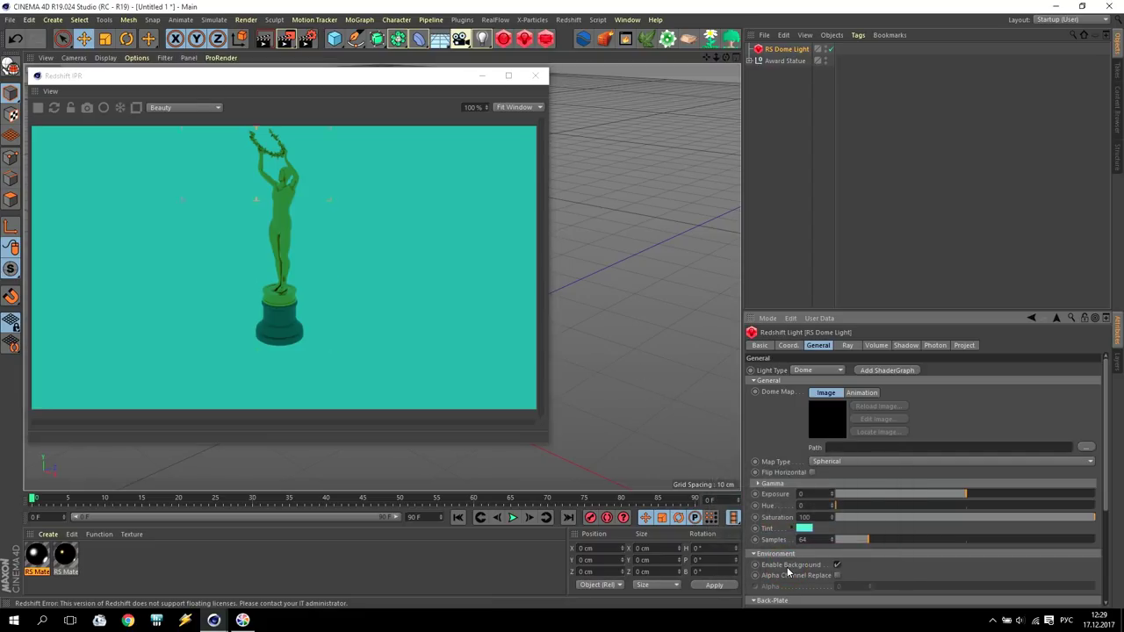
click(39, 109)
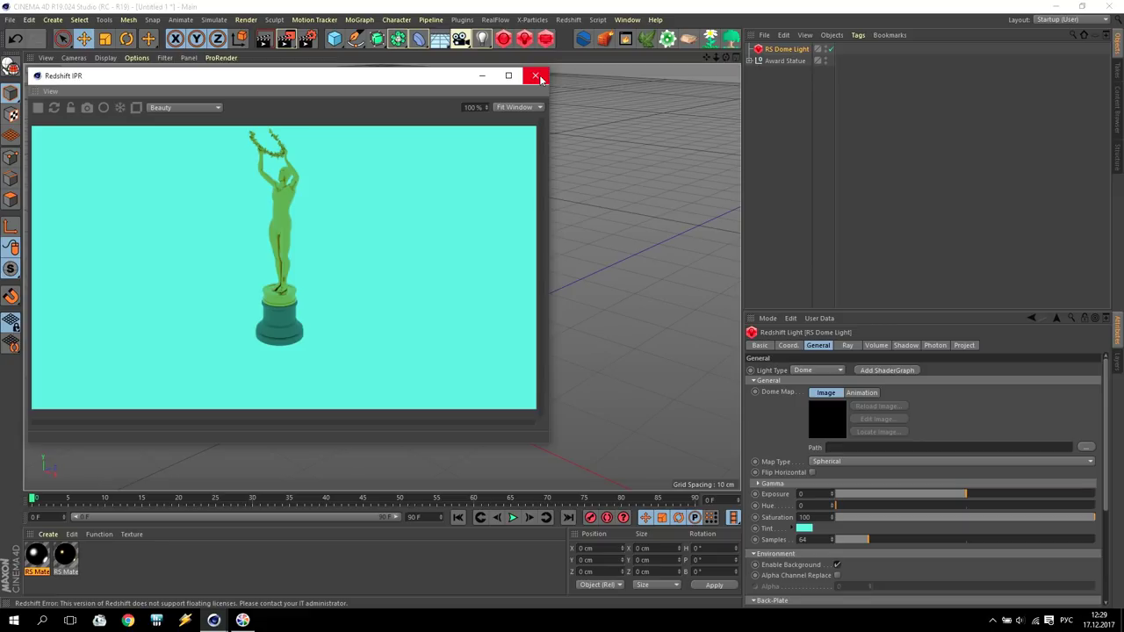
Turn off Affects Diffuse and Affects Specular on the RS Dome Light's Ray tab
click(784, 50)
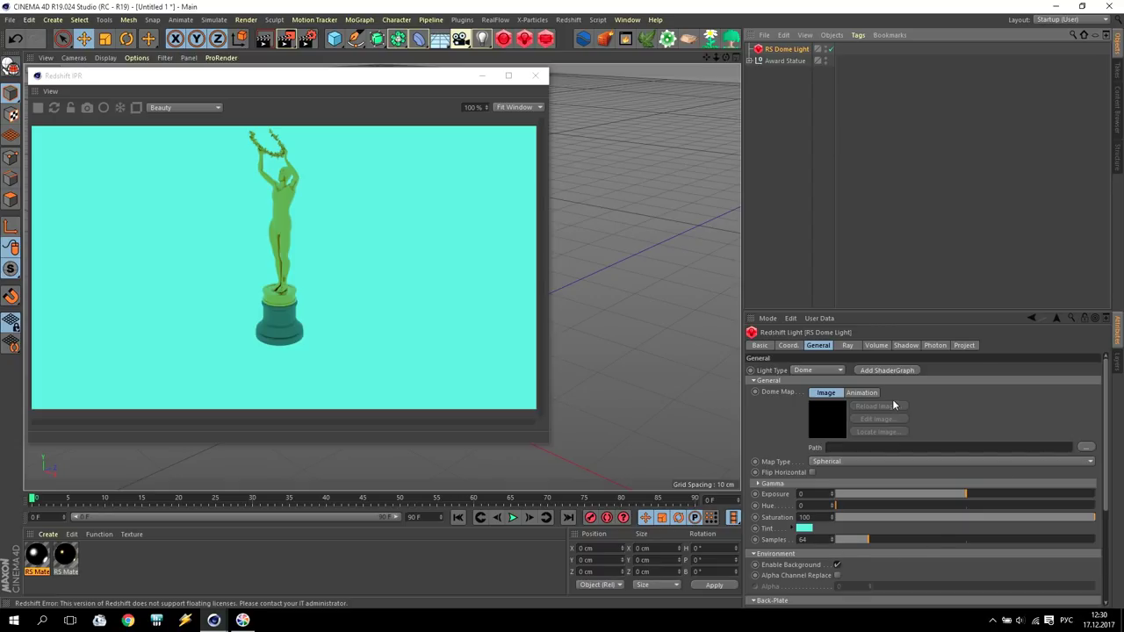
click(848, 346)
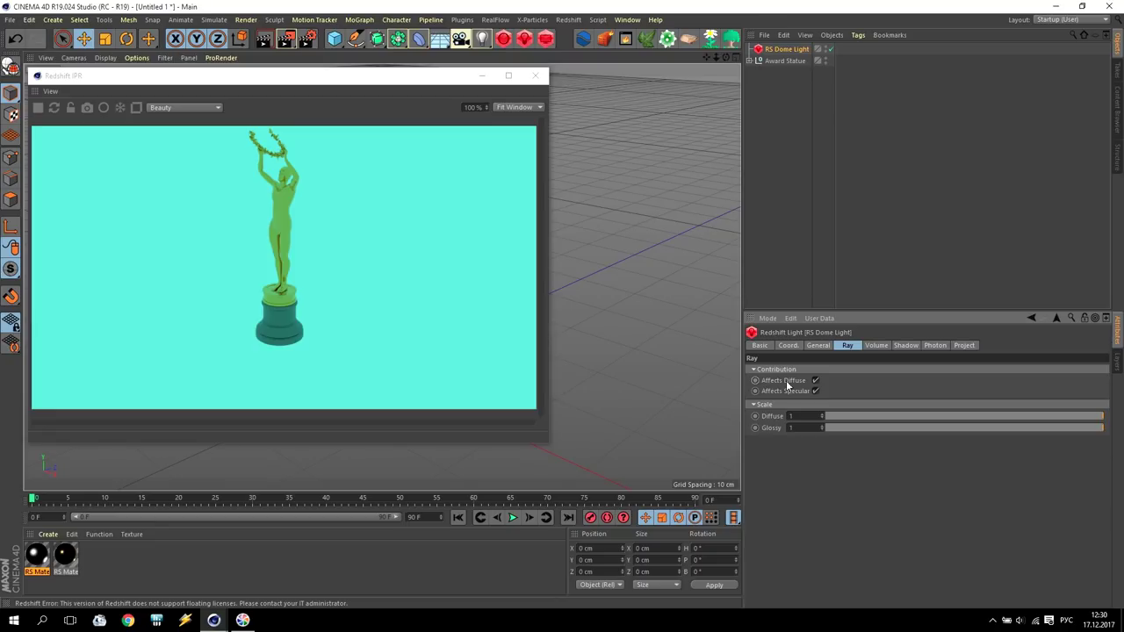
click(815, 381)
click(816, 392)
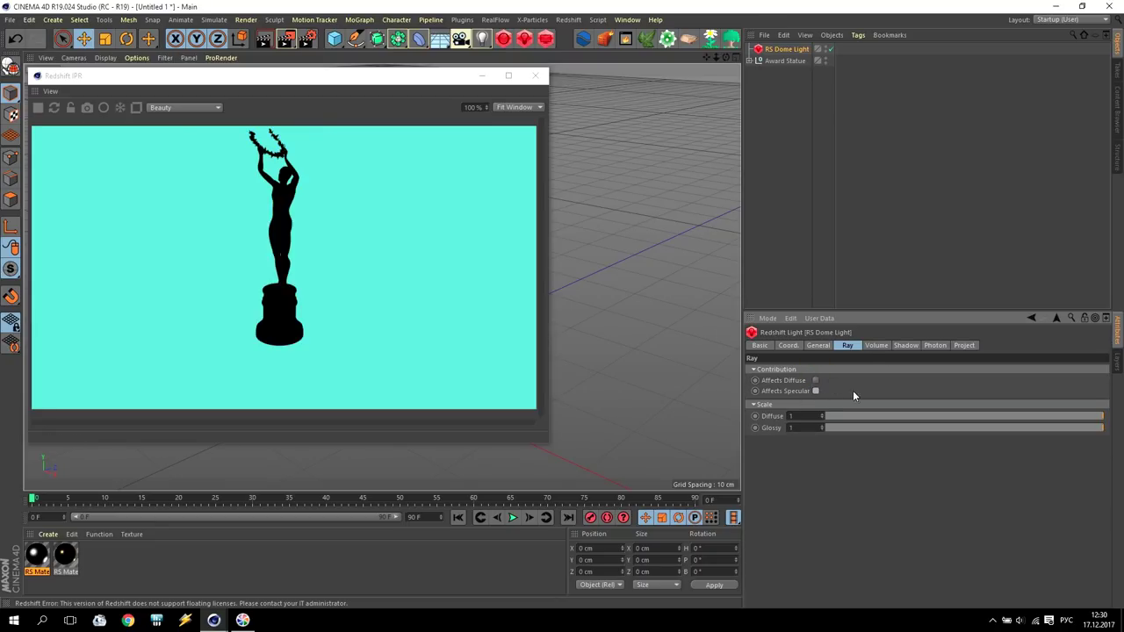
click(525, 42)
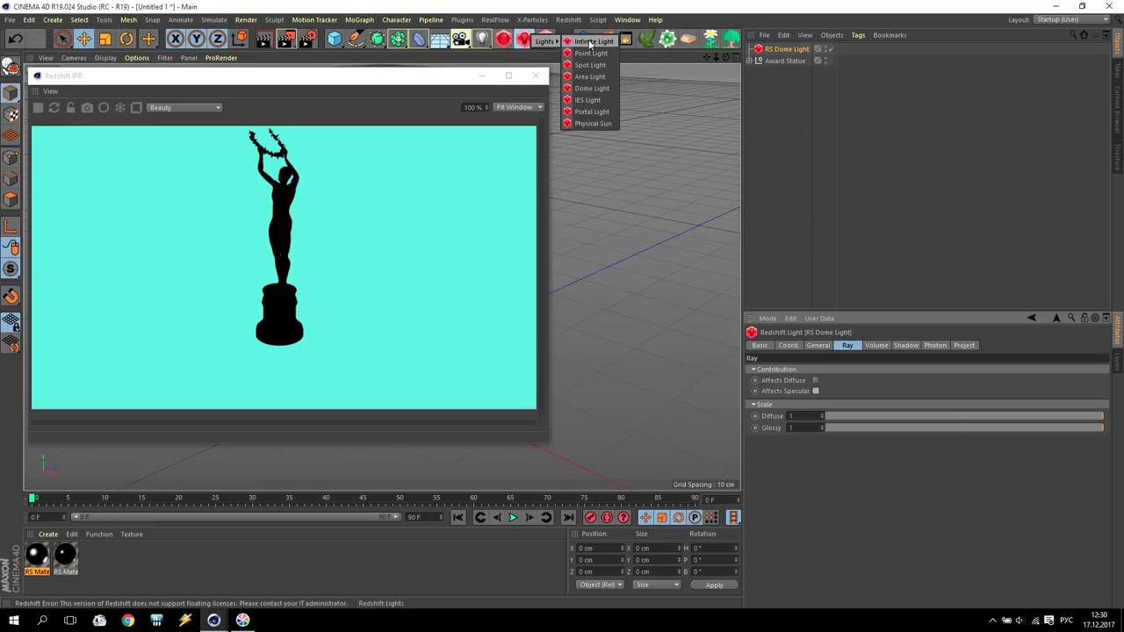
Add a second dome light with OverheadDotsStudio.hdr as its dome map and Enable Background off
click(592, 89)
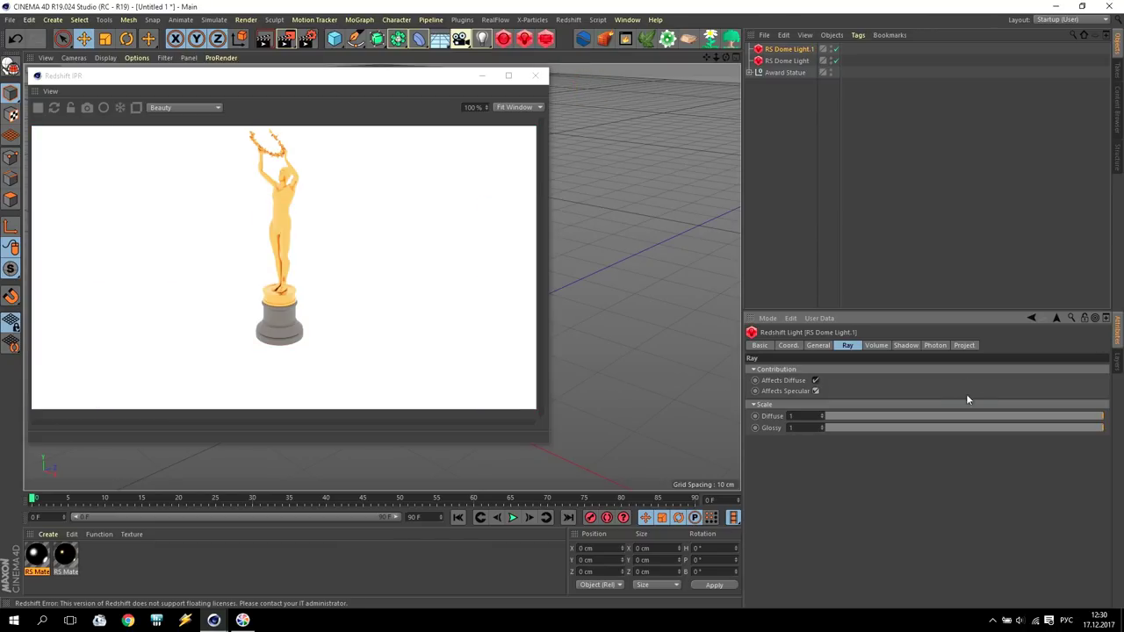
click(822, 348)
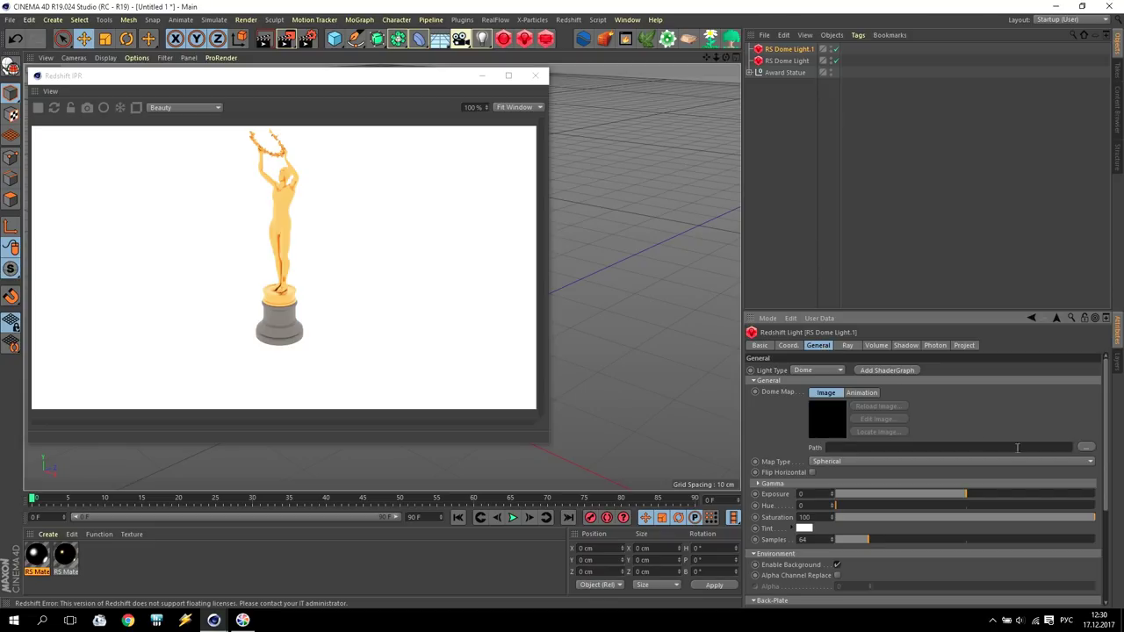
click(1086, 449)
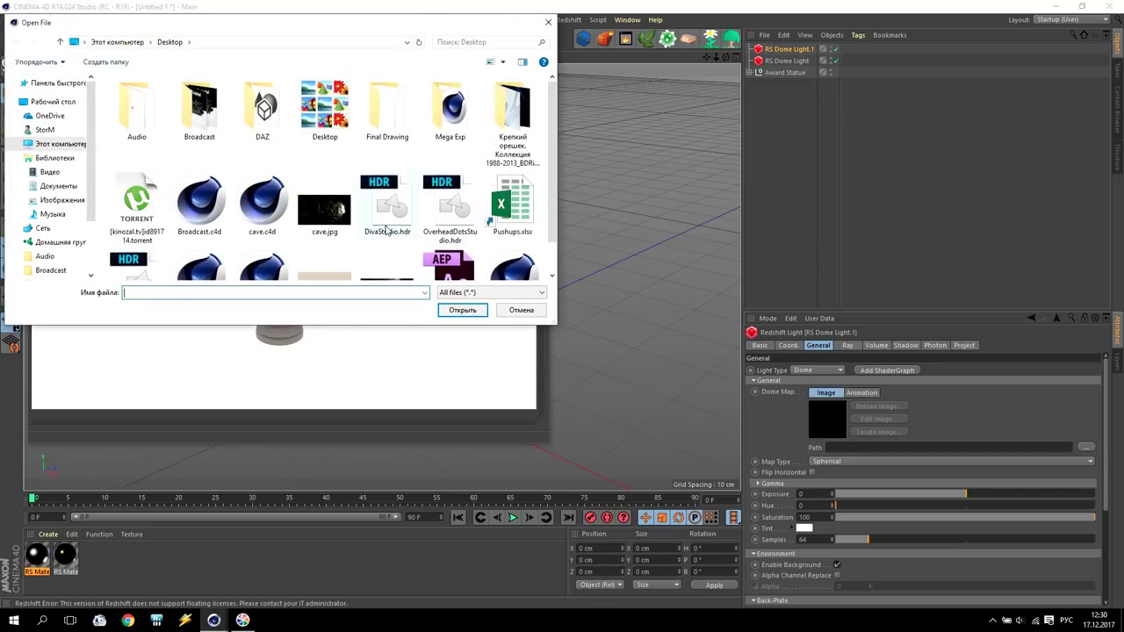
click(452, 215)
click(462, 310)
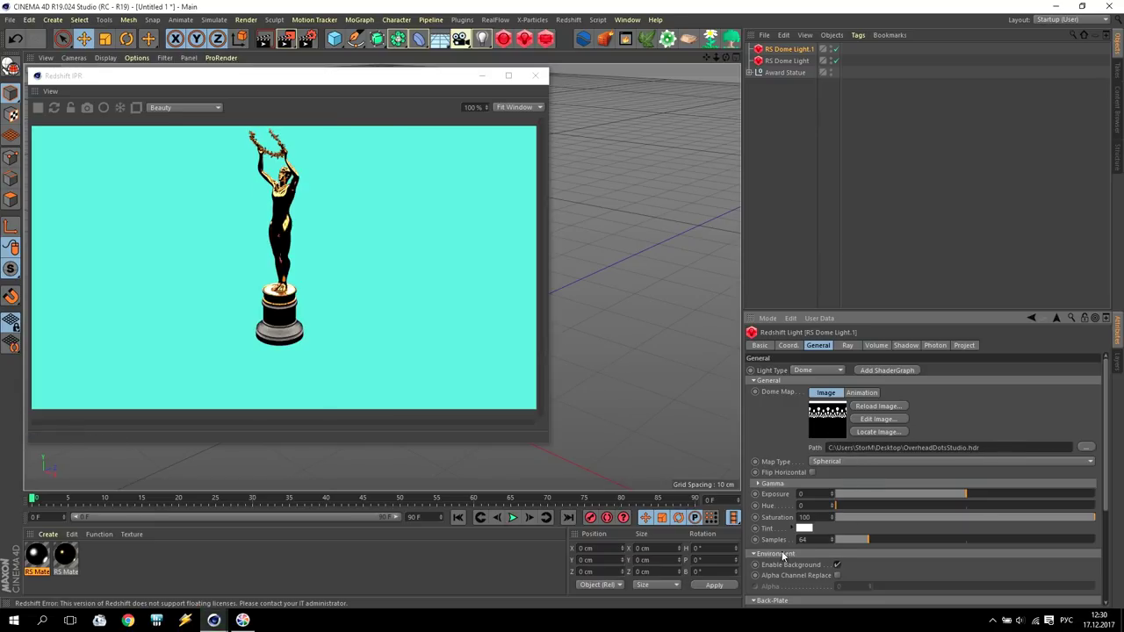
click(838, 566)
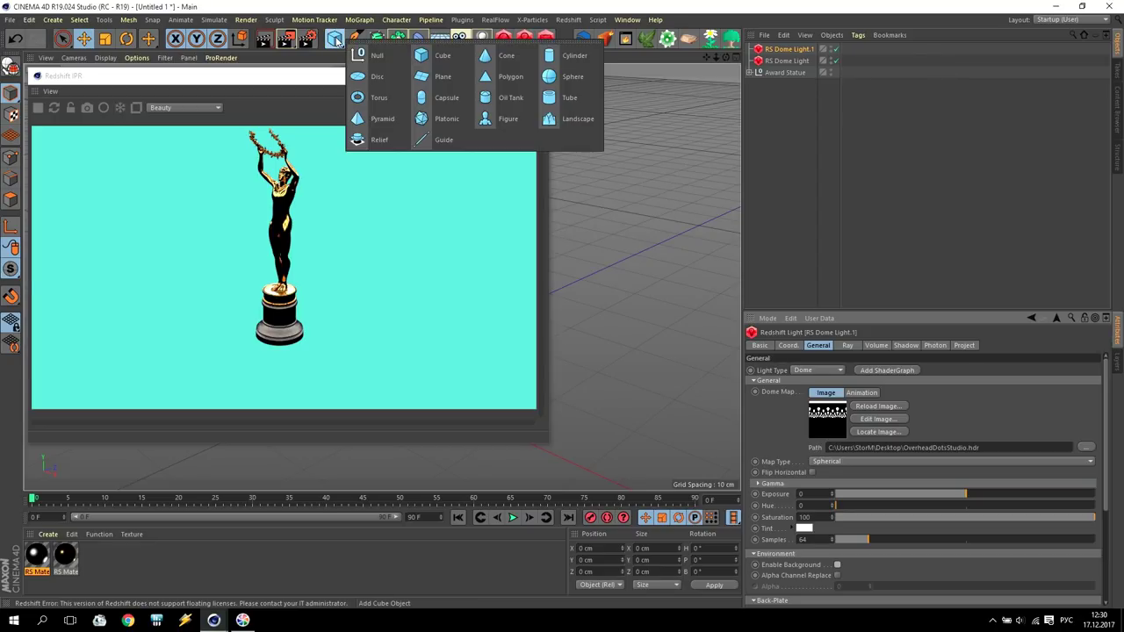
Add a Disc floor, apply a new RS Material to it, and open that material
mouse_move(335, 38)
mouse_down()
mouse_move(372, 95)
mouse_move(404, 97)
mouse_up()
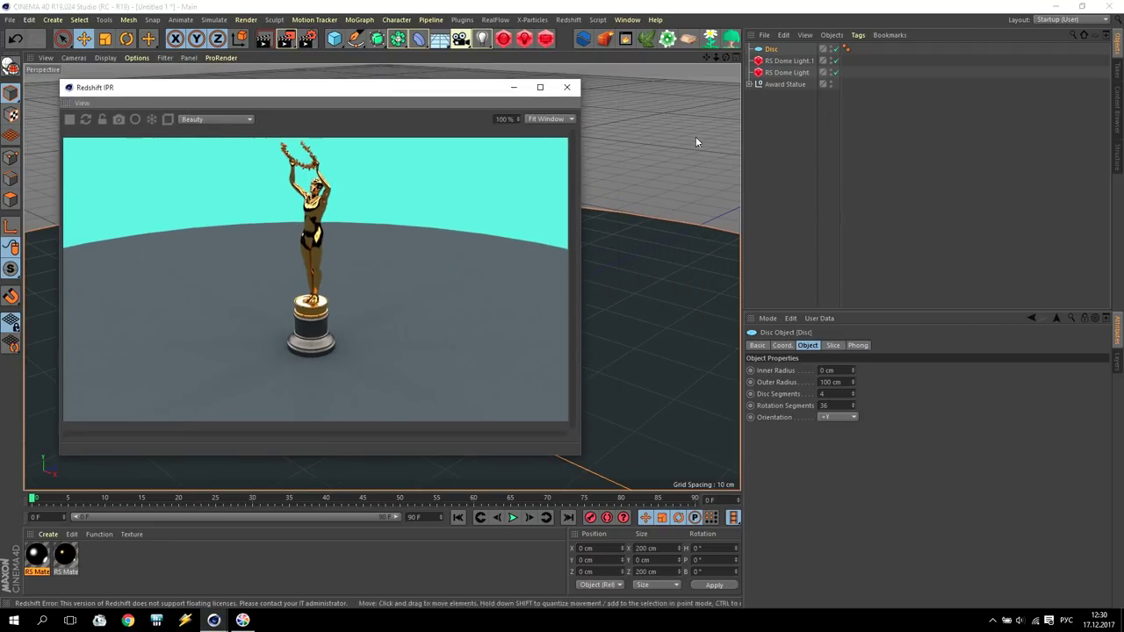
click(503, 39)
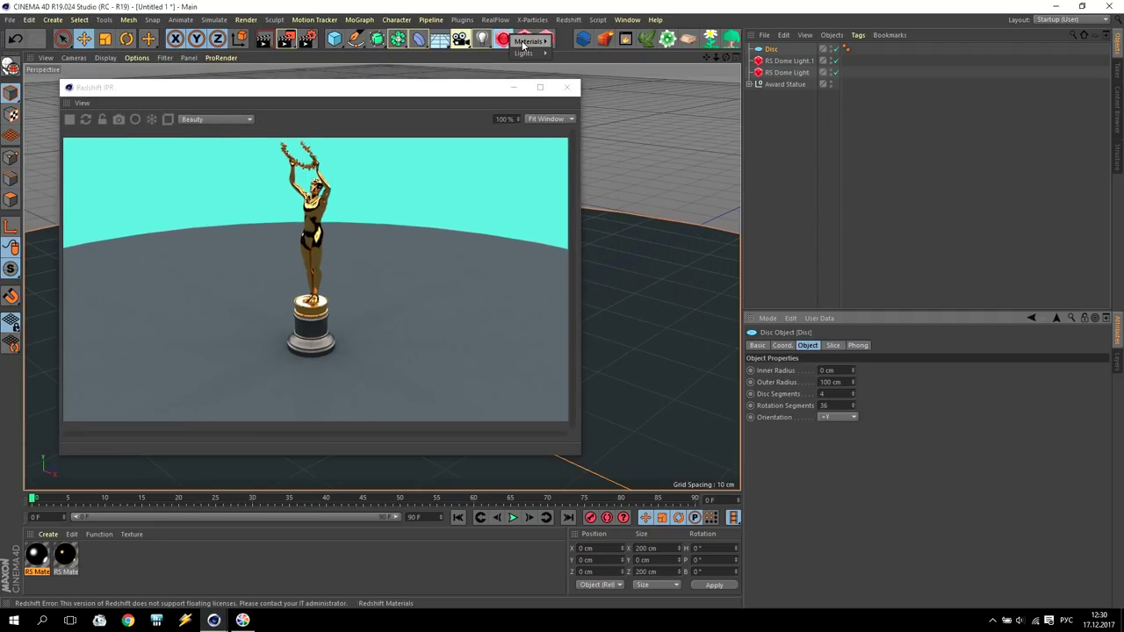
click(575, 42)
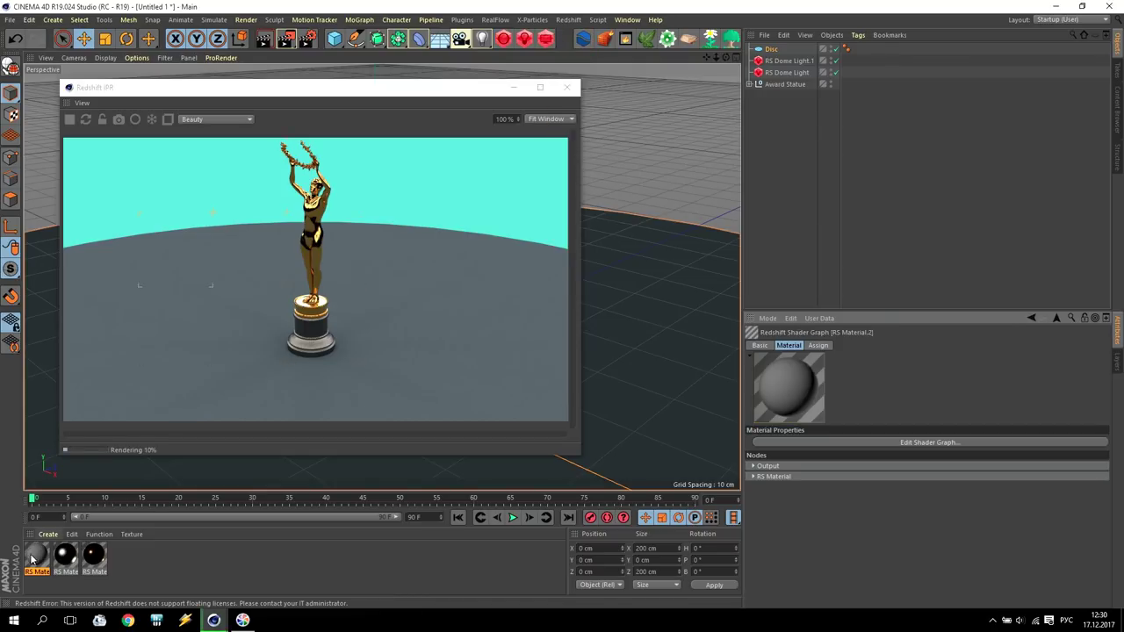
drag(780, 63, 772, 50)
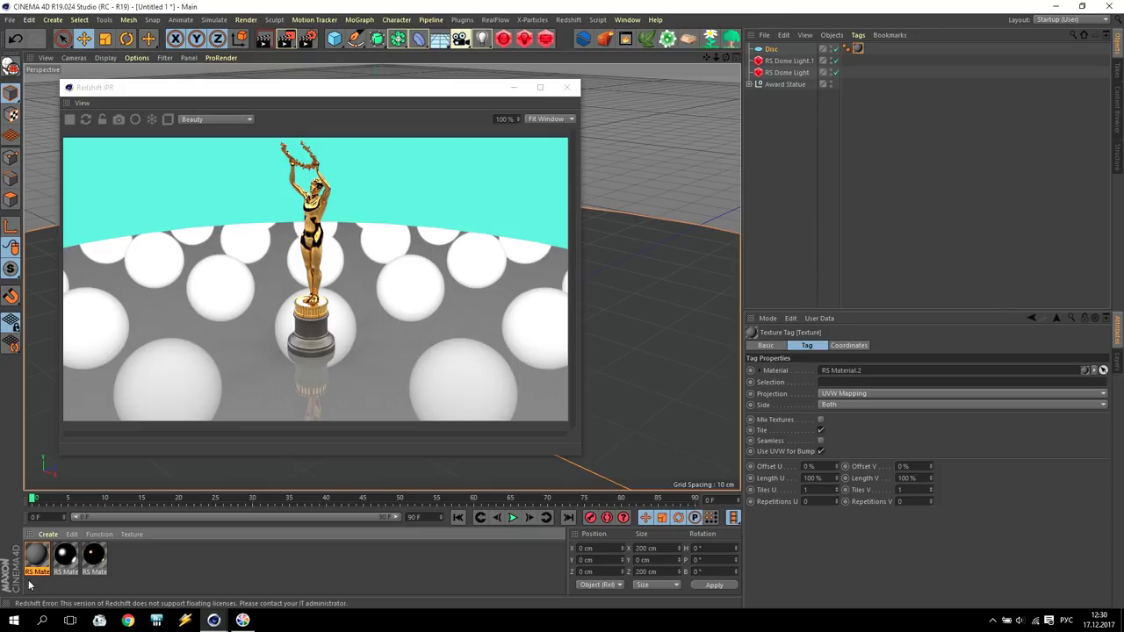
double_click(36, 555)
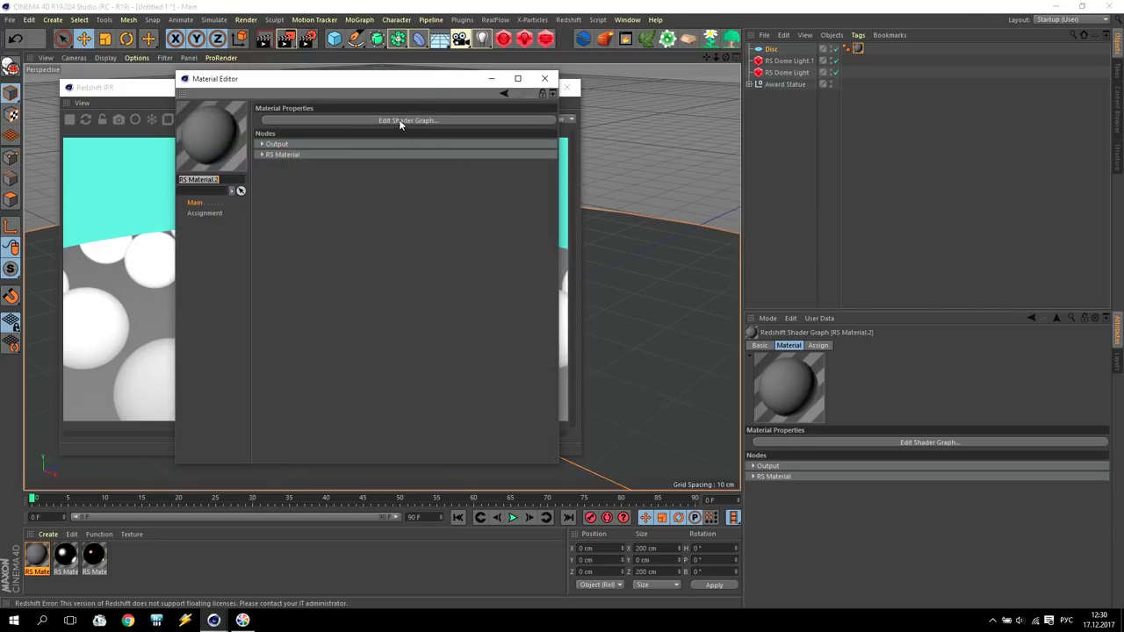
In the shader graph, wire a Matte-Shadow Catcher into Output Surface and delete the RS Material node
click(389, 121)
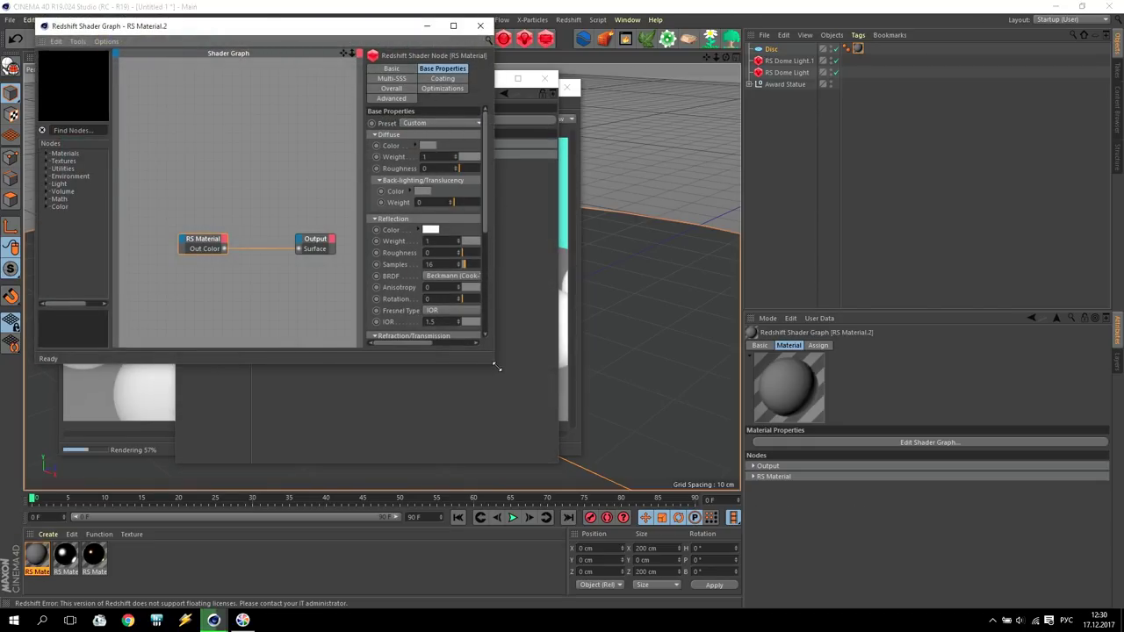
drag(493, 367, 995, 541)
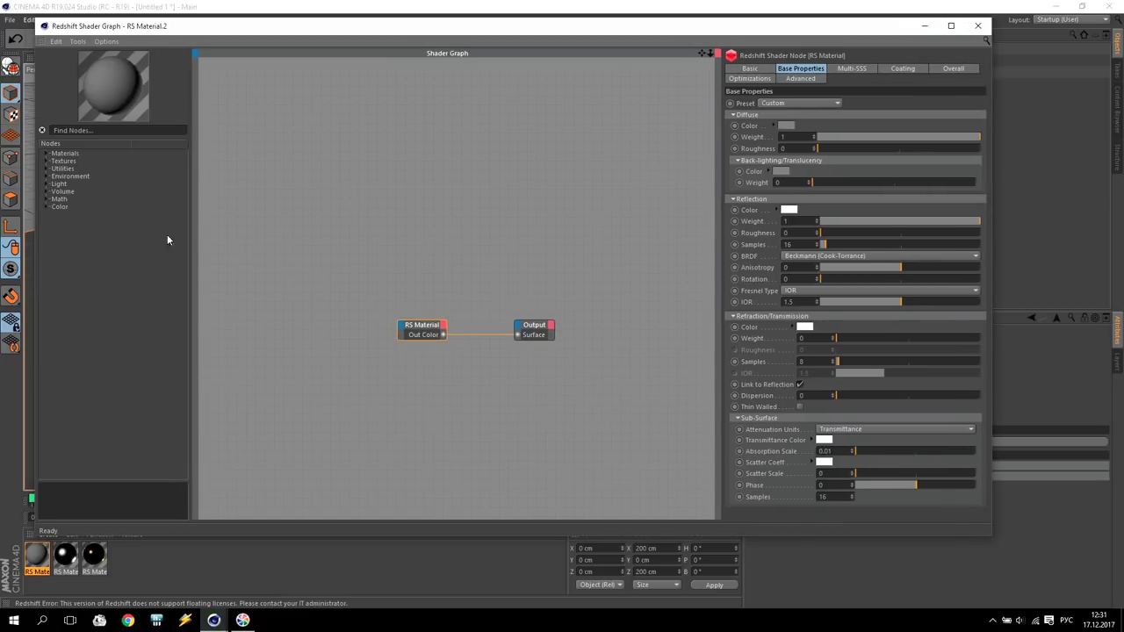
click(46, 152)
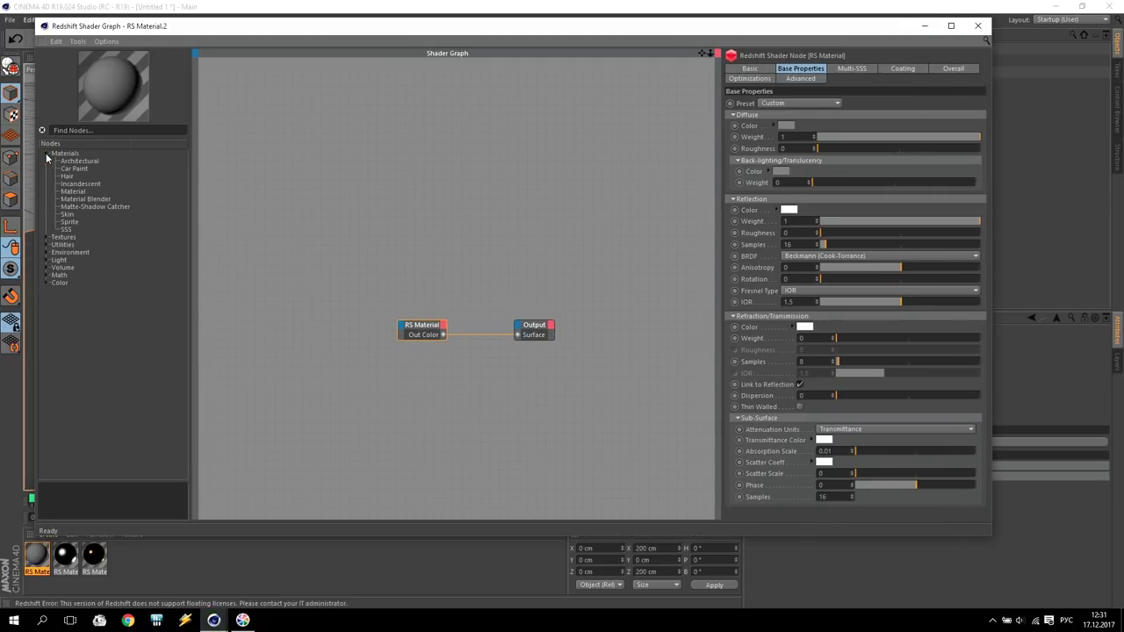
click(85, 207)
mouse_move(96, 211)
mouse_down()
mouse_move(402, 229)
mouse_move(392, 258)
mouse_move(517, 339)
mouse_up()
click(427, 325)
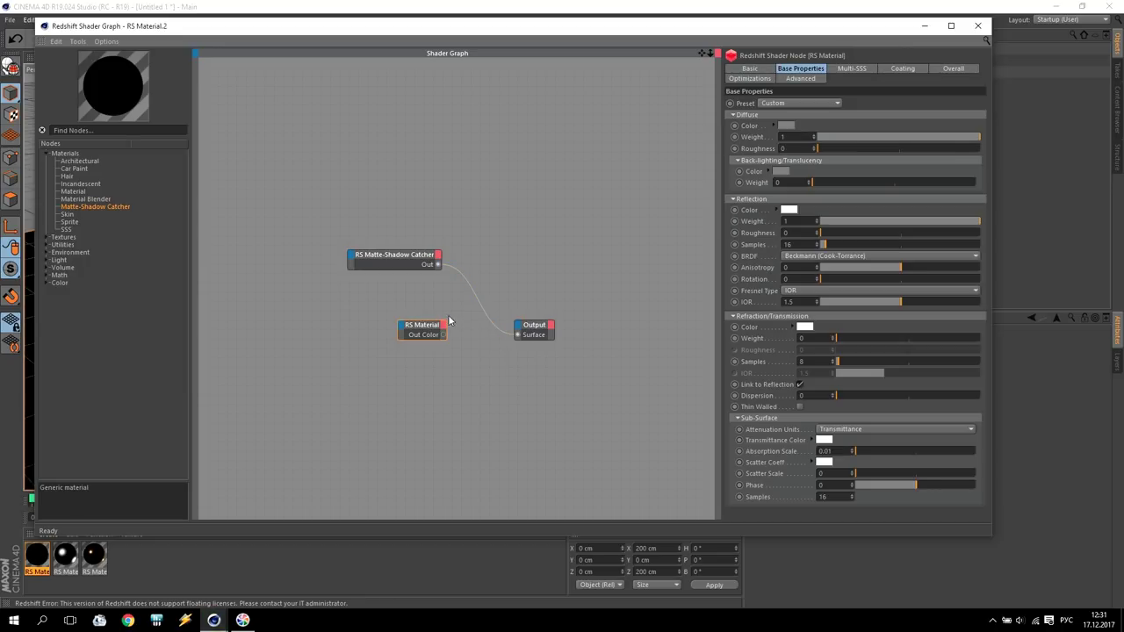
key(Delete)
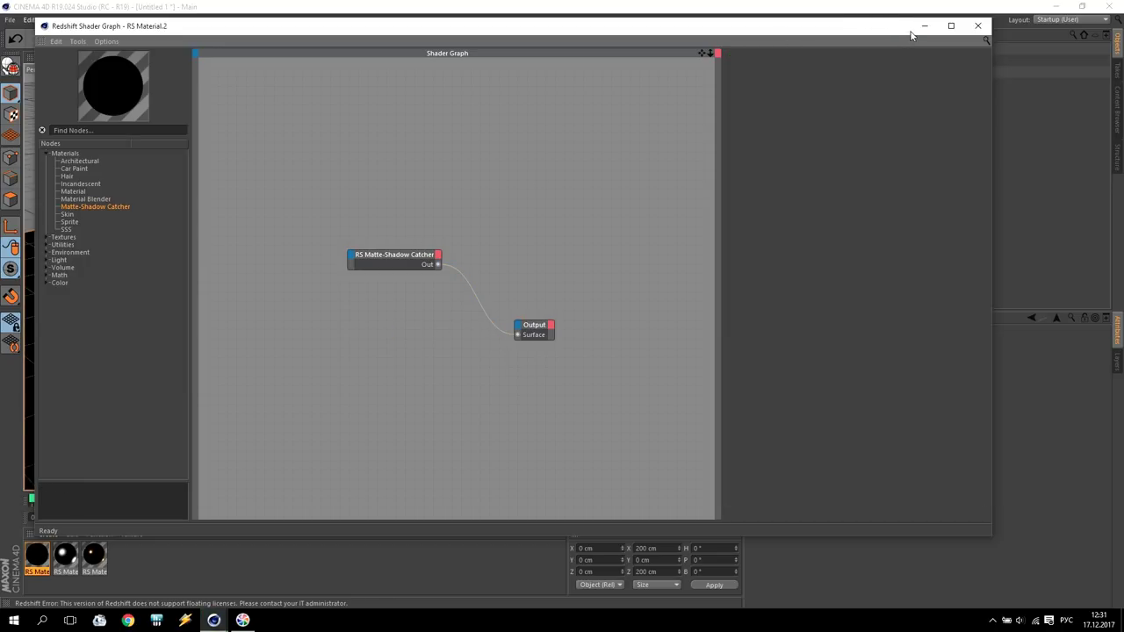
Close the Material Editor and shrink the shader graph window beside the render
click(922, 25)
drag(431, 79, 906, 147)
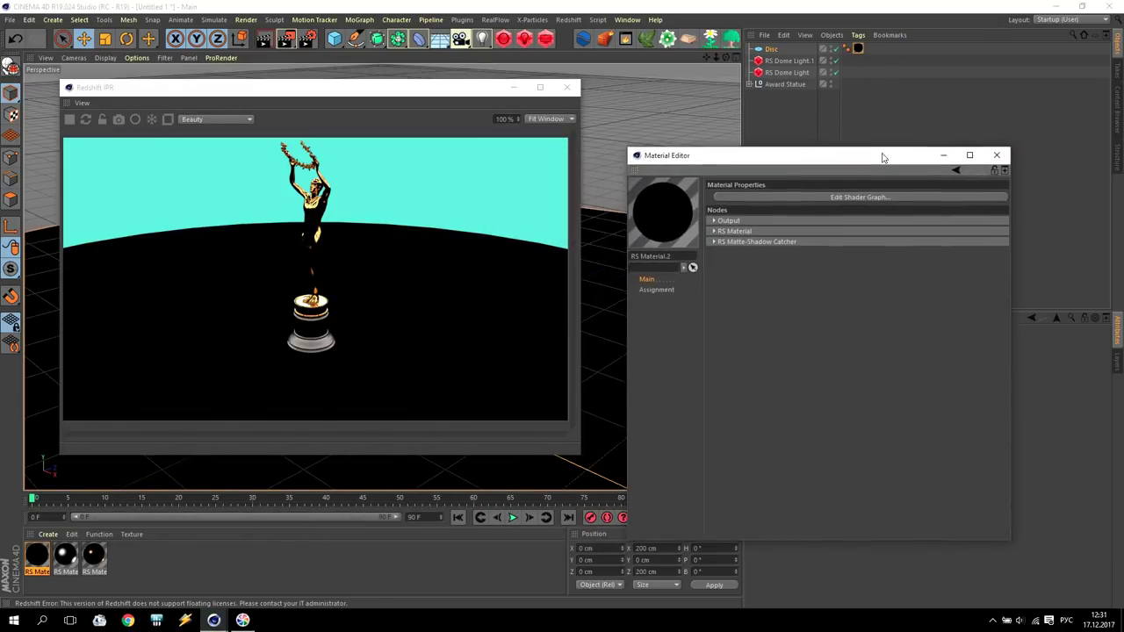
mouse_move(822, 151)
mouse_down()
mouse_move(504, 97)
mouse_move(515, 82)
mouse_up()
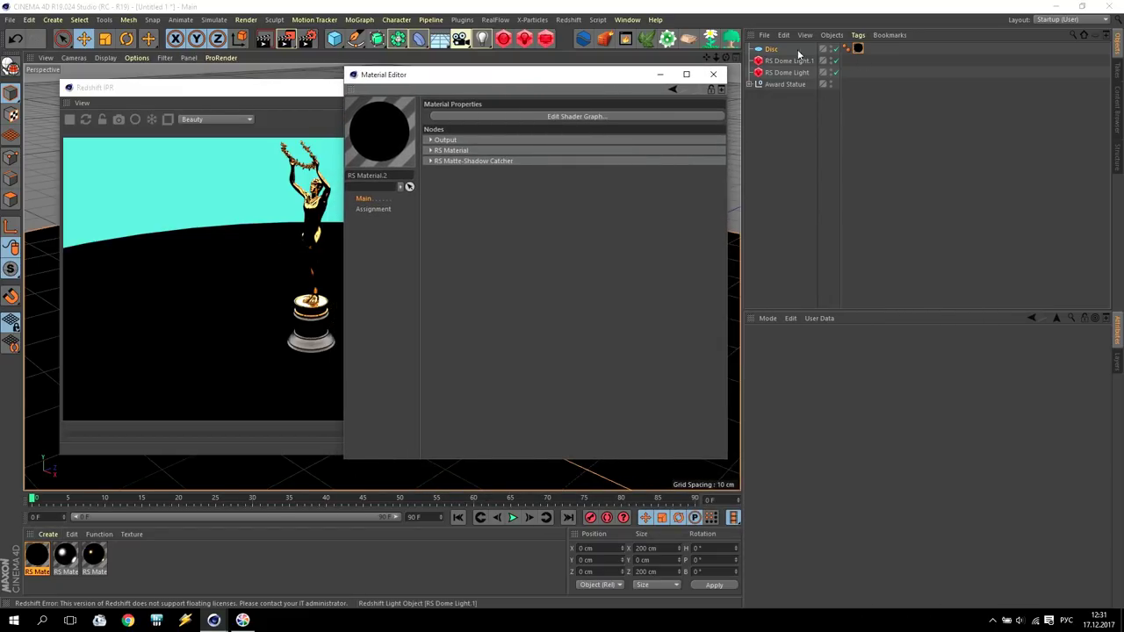
click(559, 119)
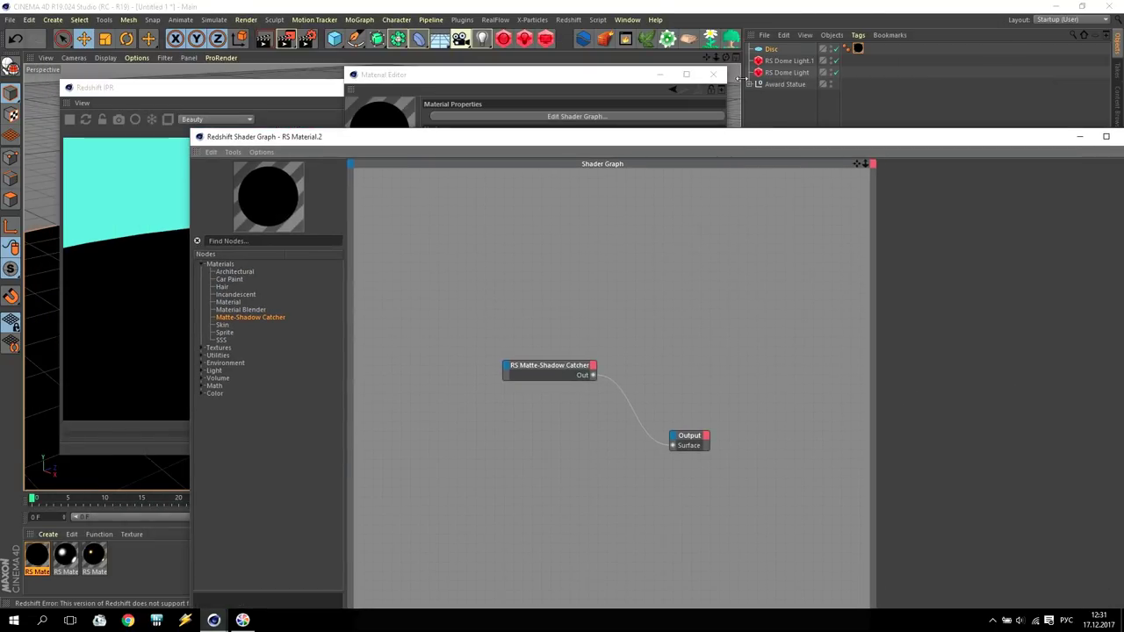
click(673, 106)
click(712, 74)
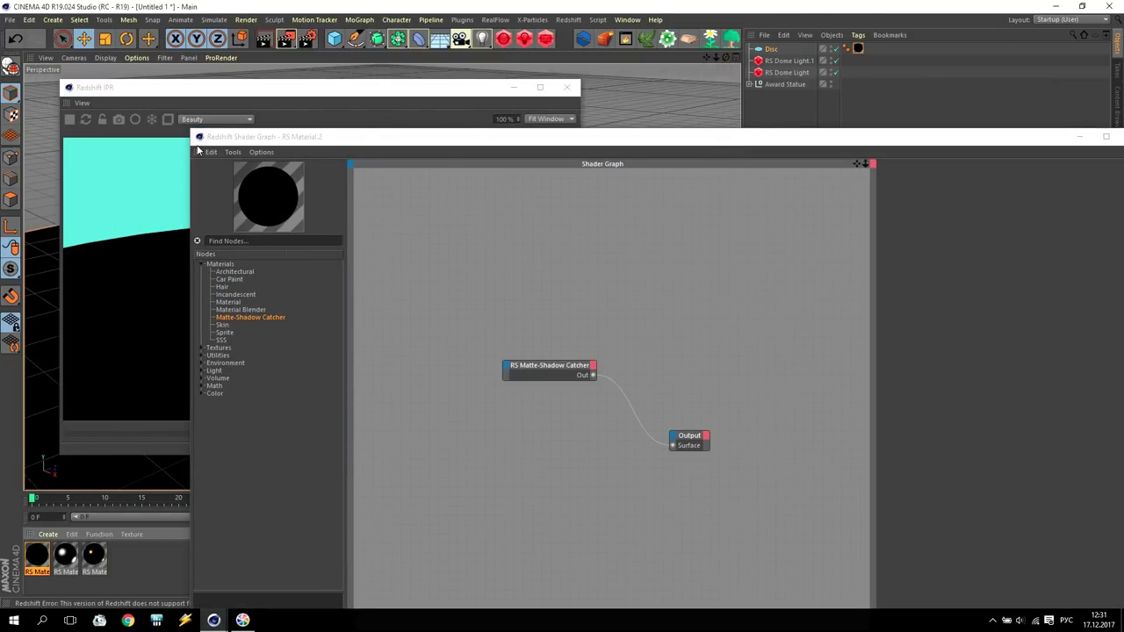
drag(187, 130, 539, 263)
drag(715, 281, 557, 105)
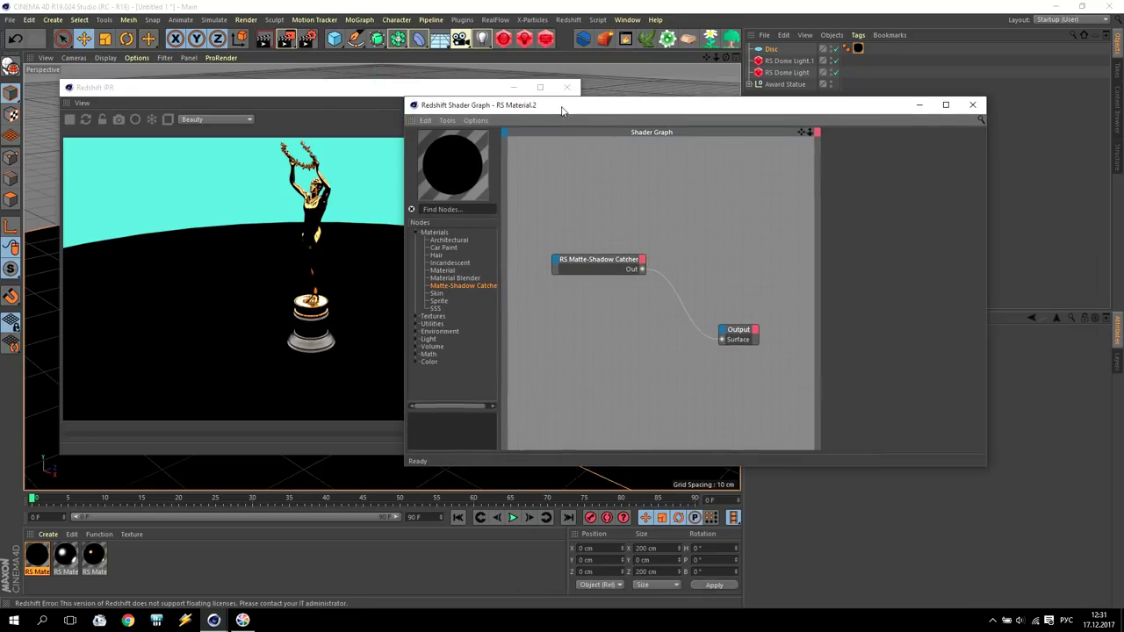
Enable Background is Environment on the Matte-Shadow Catcher so the floor blends into the cyan
click(582, 260)
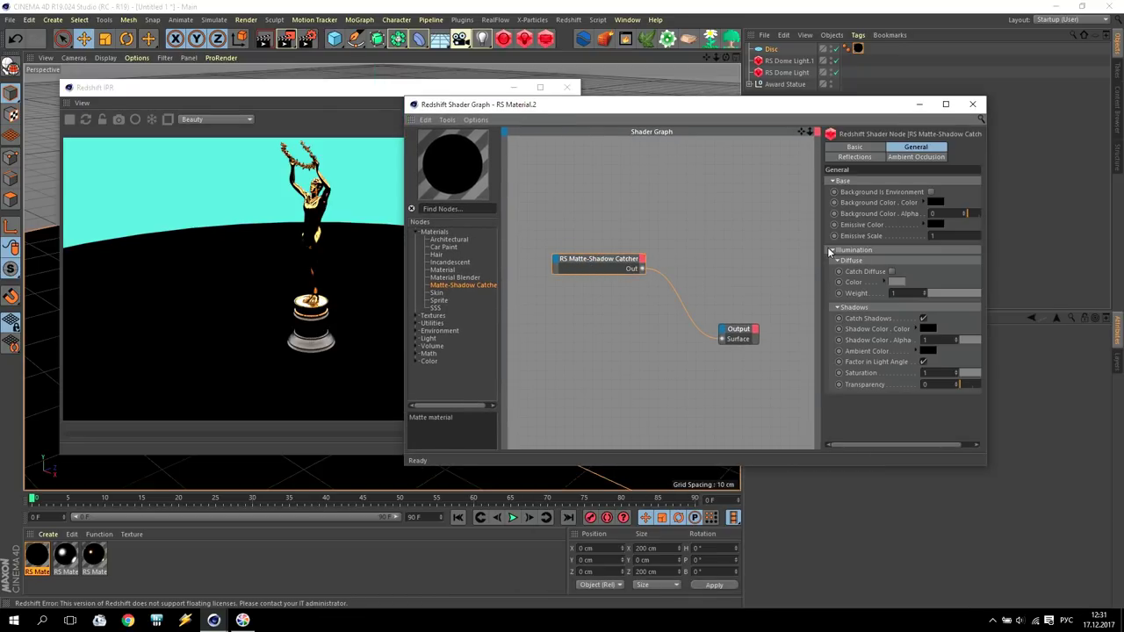
drag(820, 246, 718, 239)
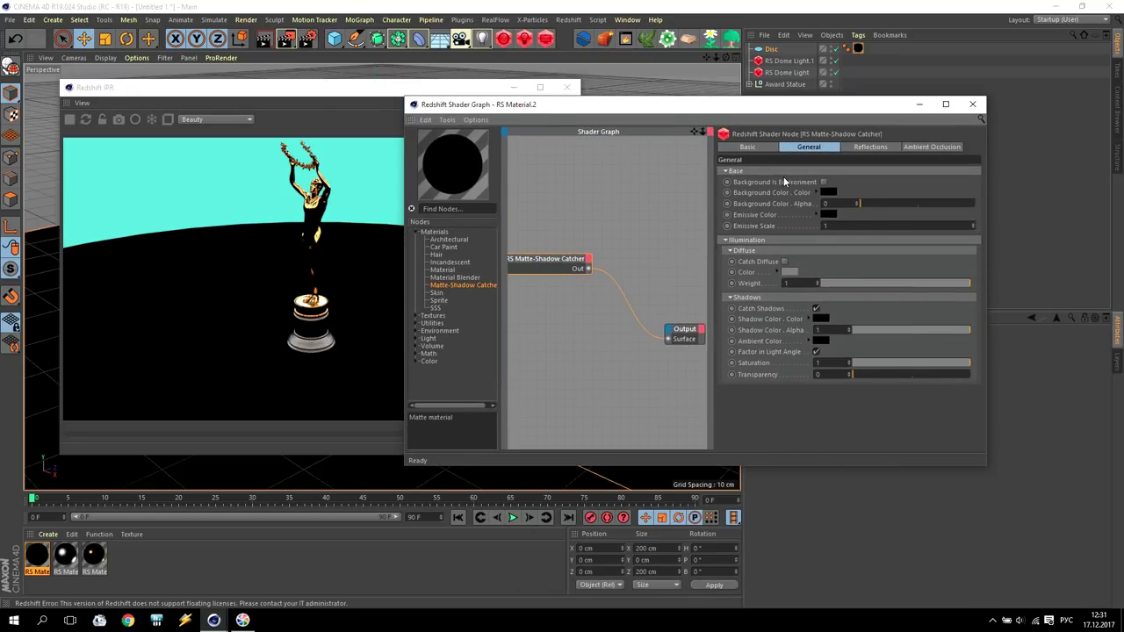
drag(703, 104, 798, 118)
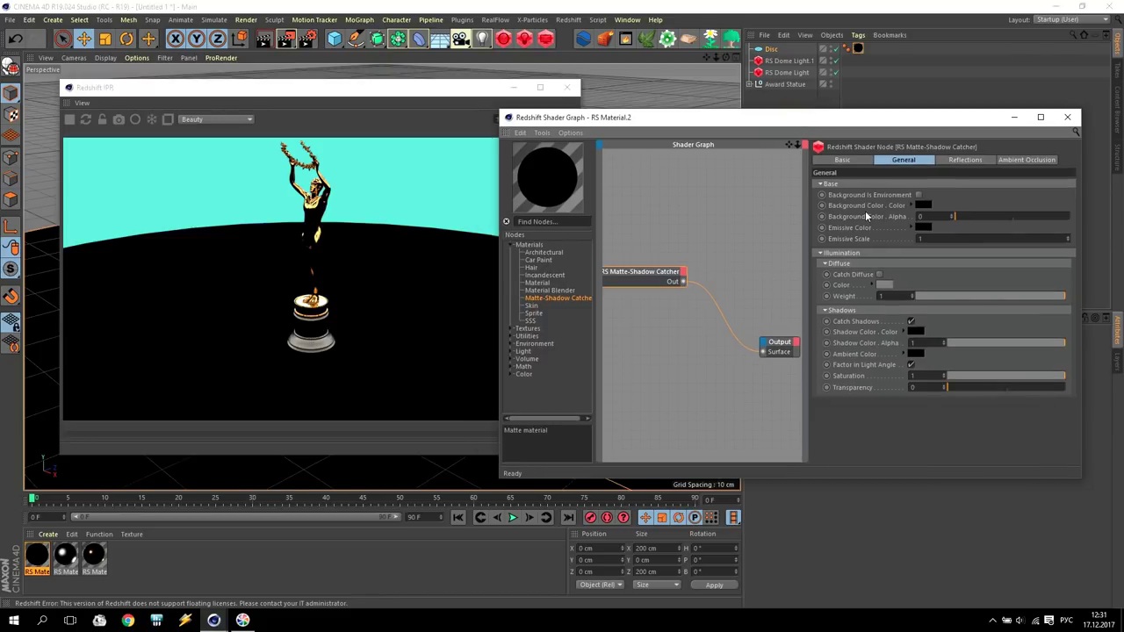
click(918, 194)
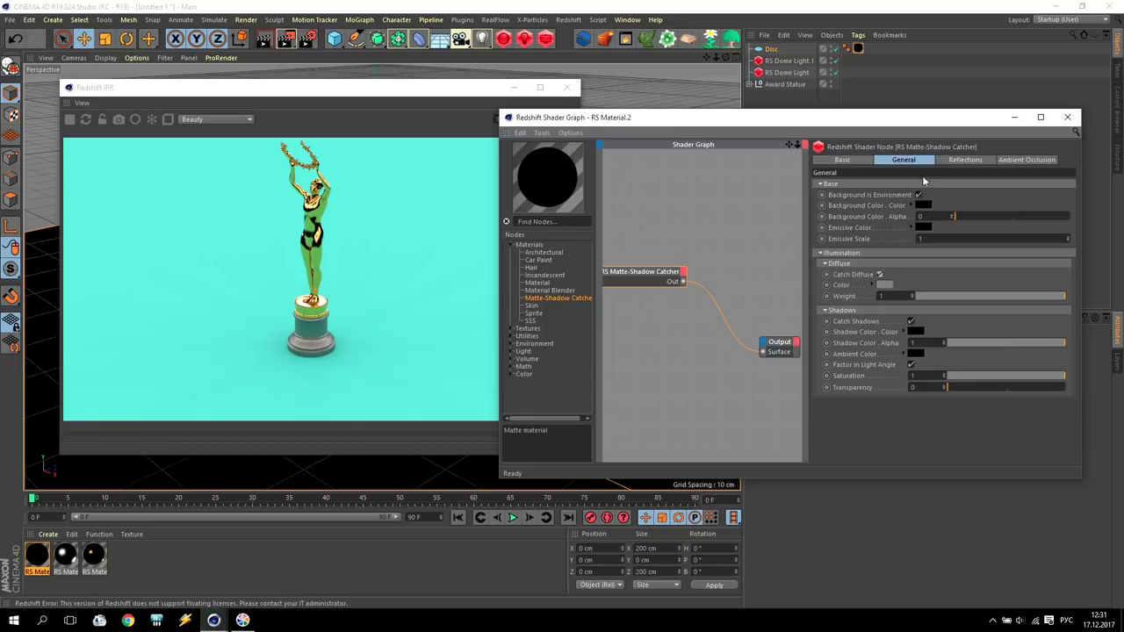
click(966, 162)
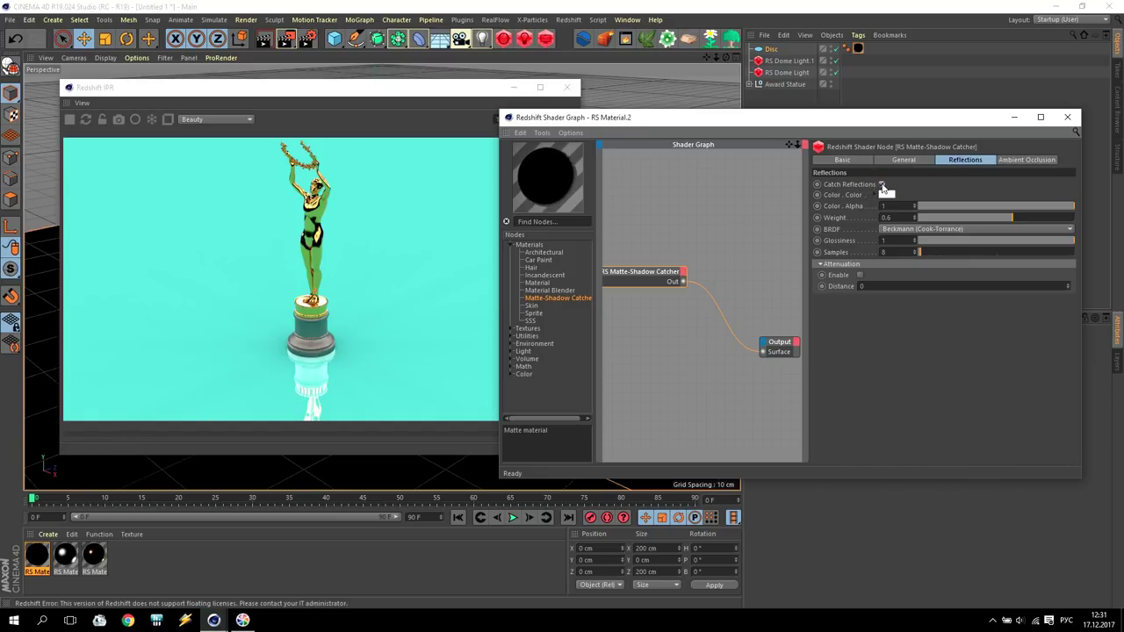
Enable the shadow catcher's ambient occlusion and set its reflection weight to 0.1
click(1026, 161)
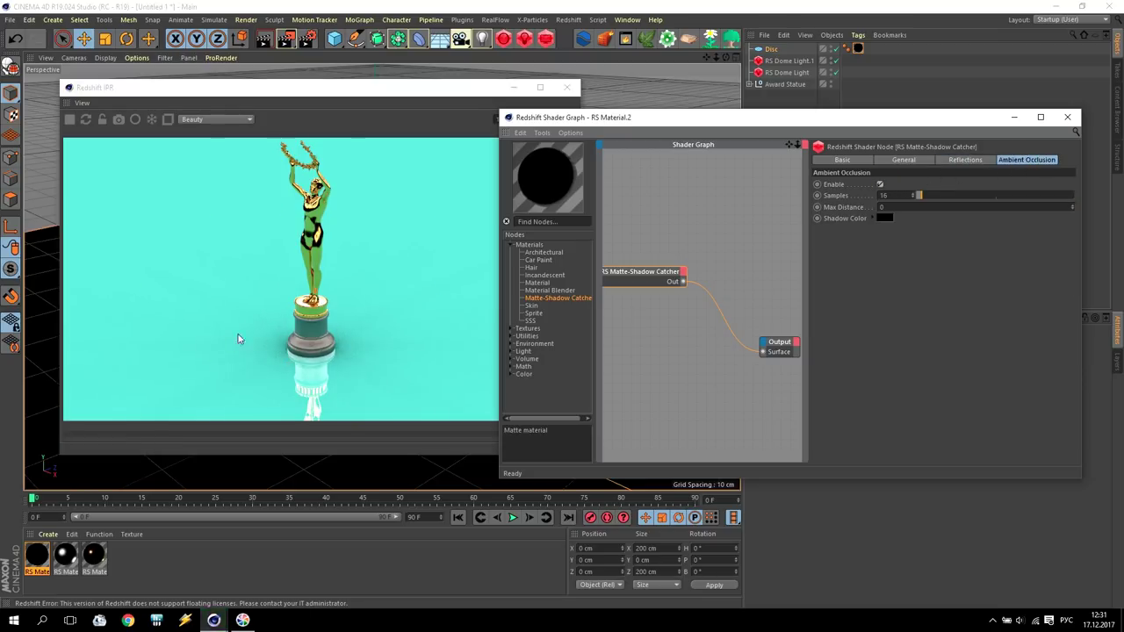
click(960, 161)
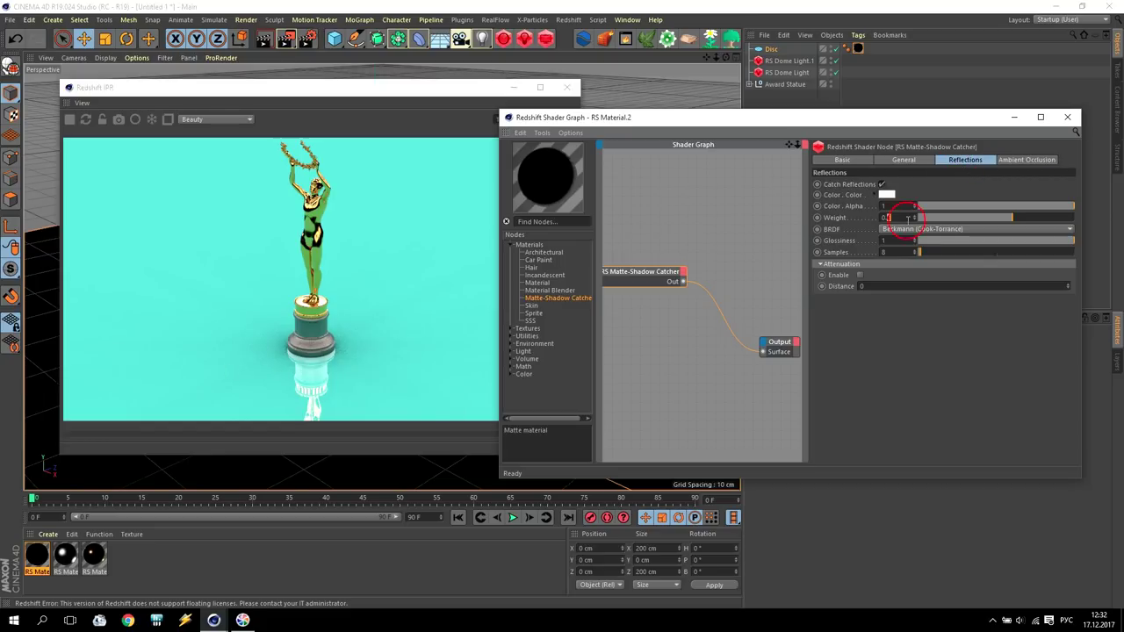
text(2)
key(Return)
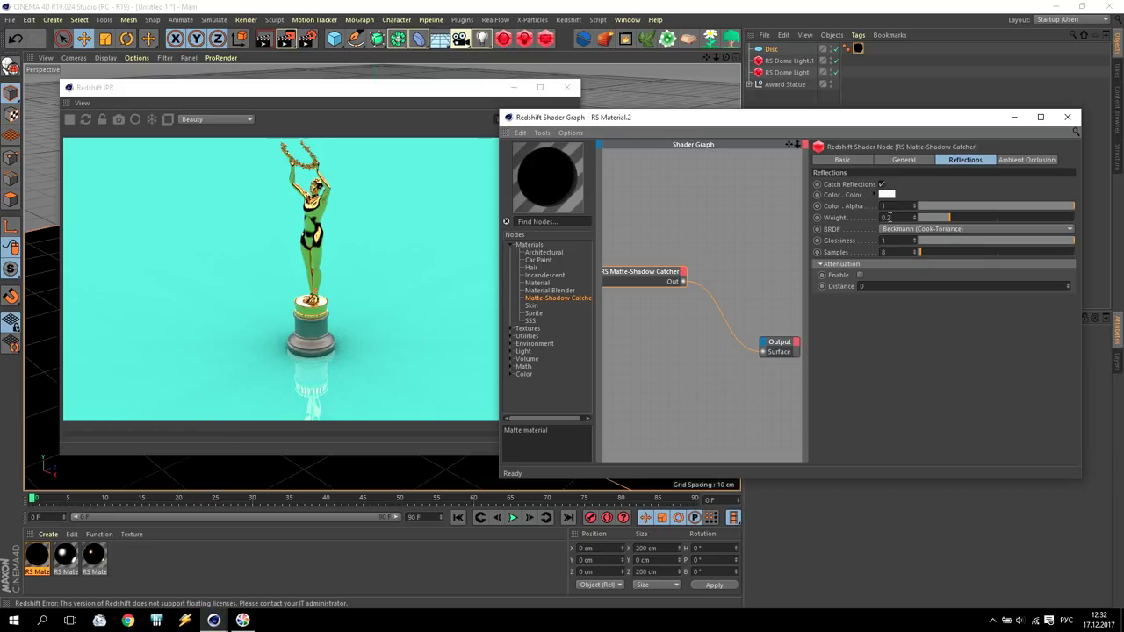
text(0.1)
key(Return)
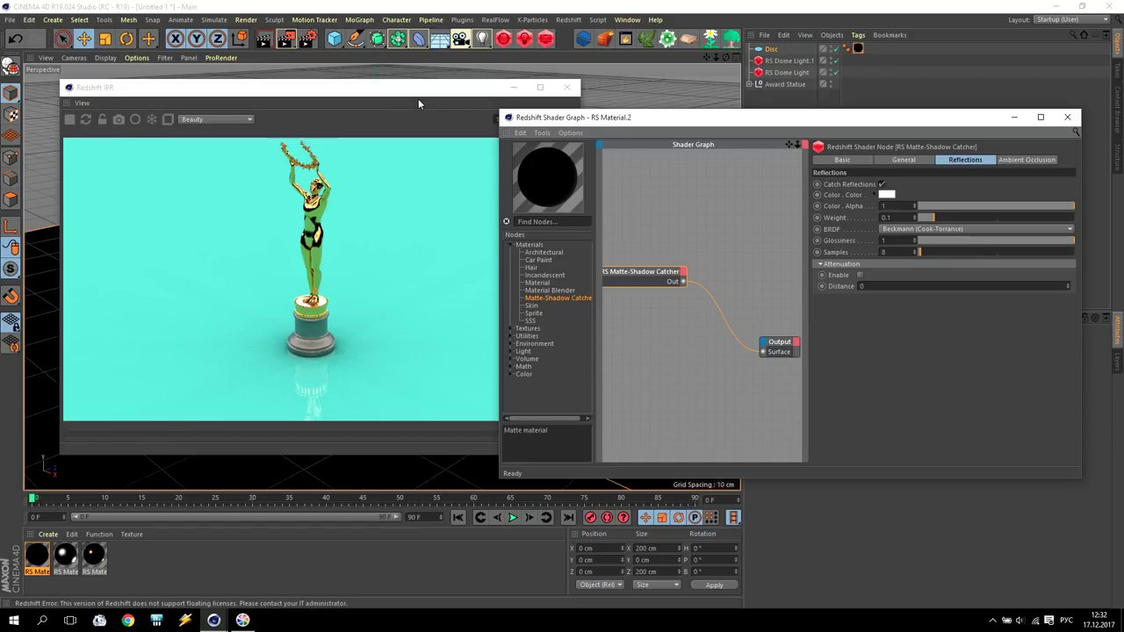
Rearrange the preview and shader graph windows and enable reflection attenuation
drag(416, 95, 389, 78)
drag(626, 116, 718, 151)
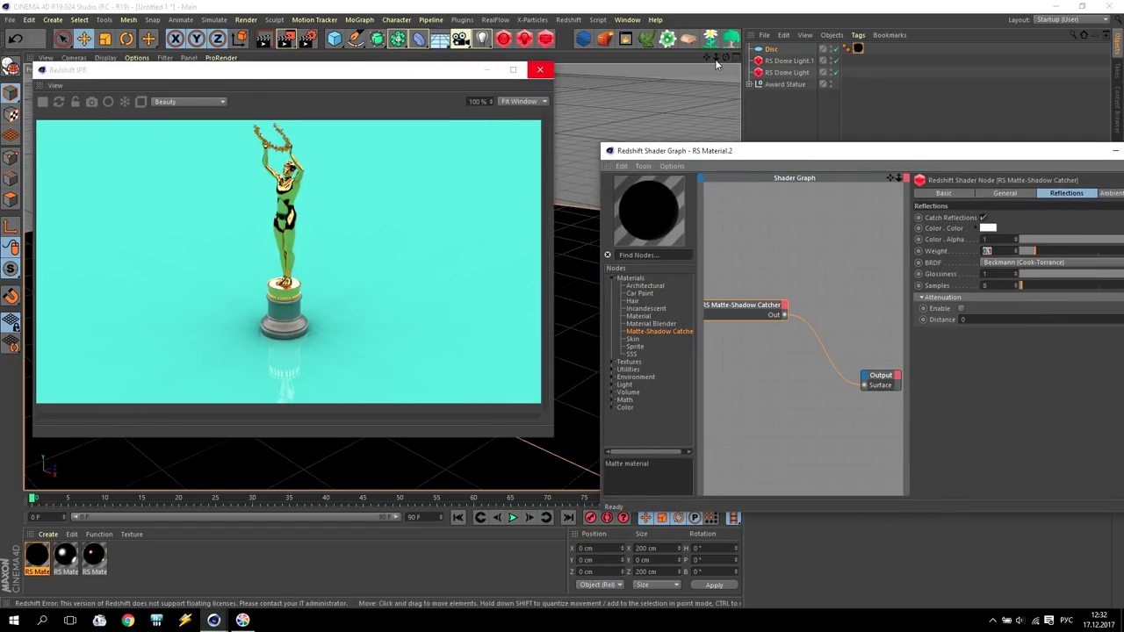
drag(708, 58, 708, 60)
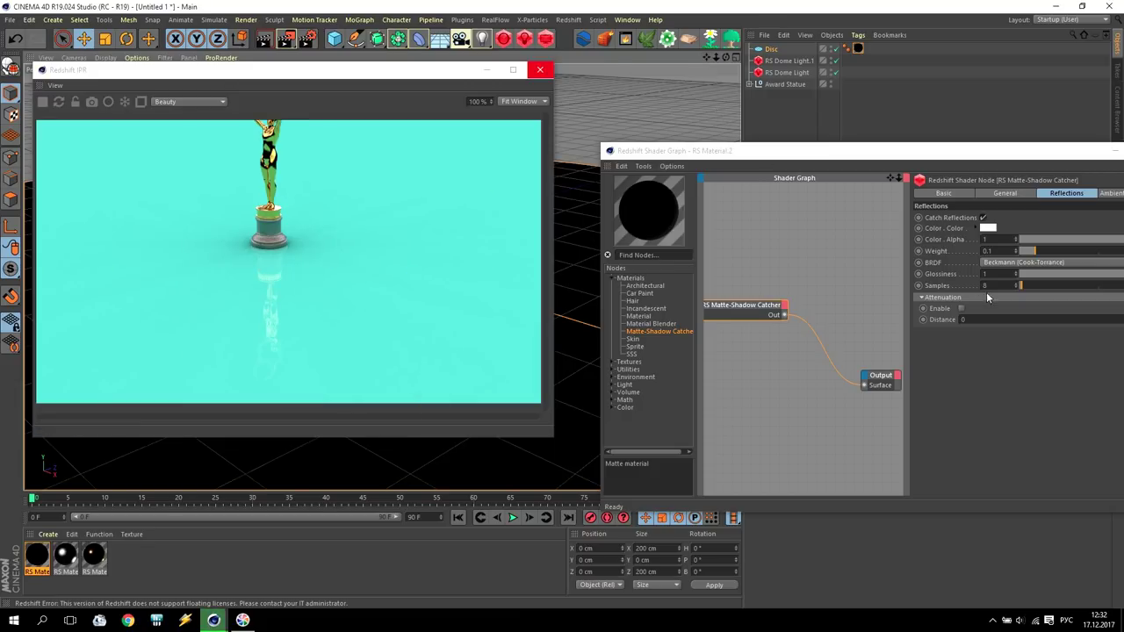
drag(942, 161, 859, 106)
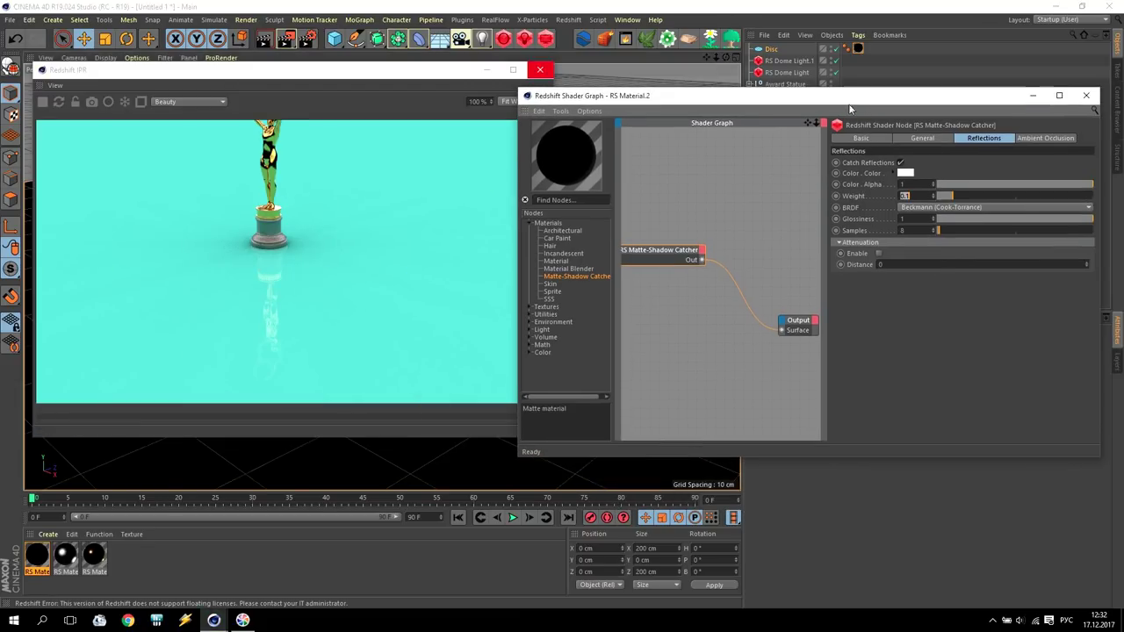
click(878, 254)
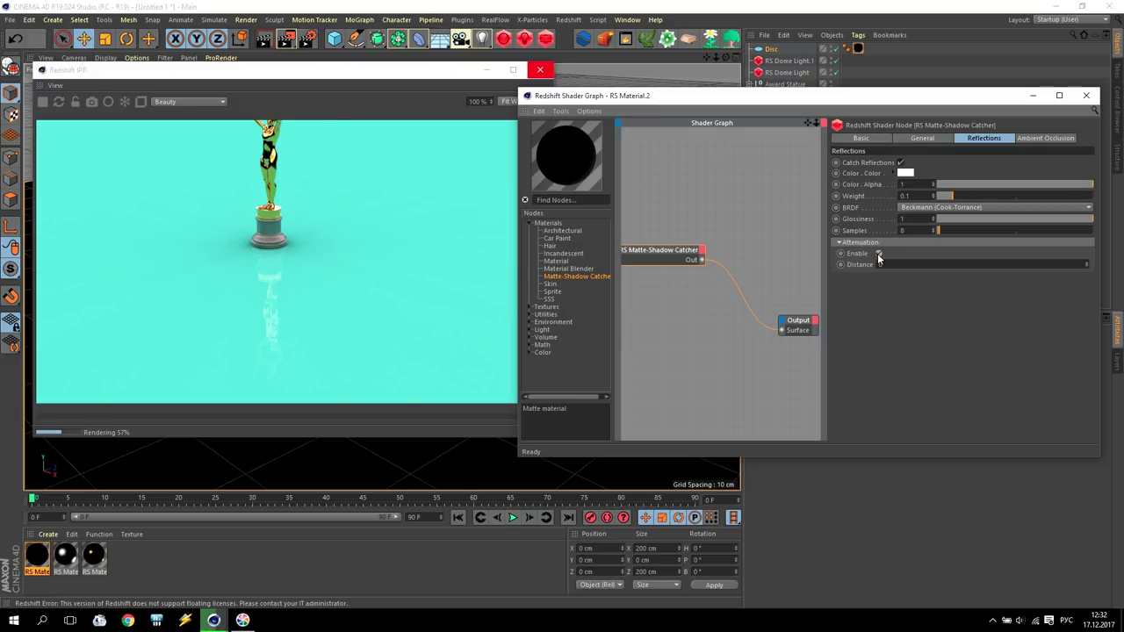
click(807, 267)
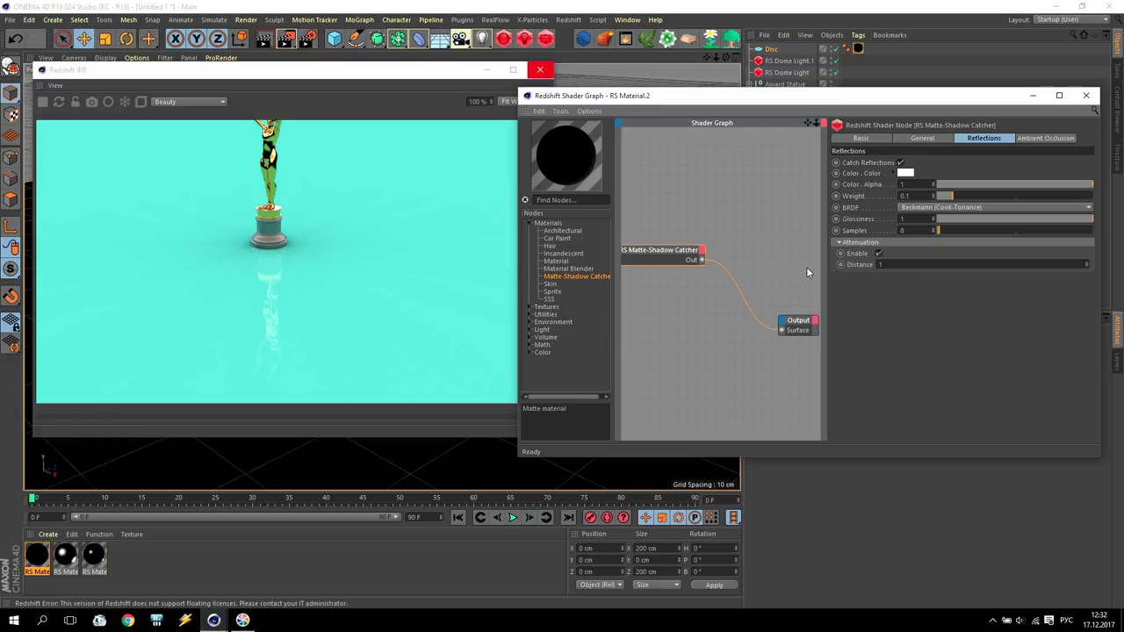
Try attenuation distances 10, 100 and 50, keep 50, then disable attenuation
click(872, 264)
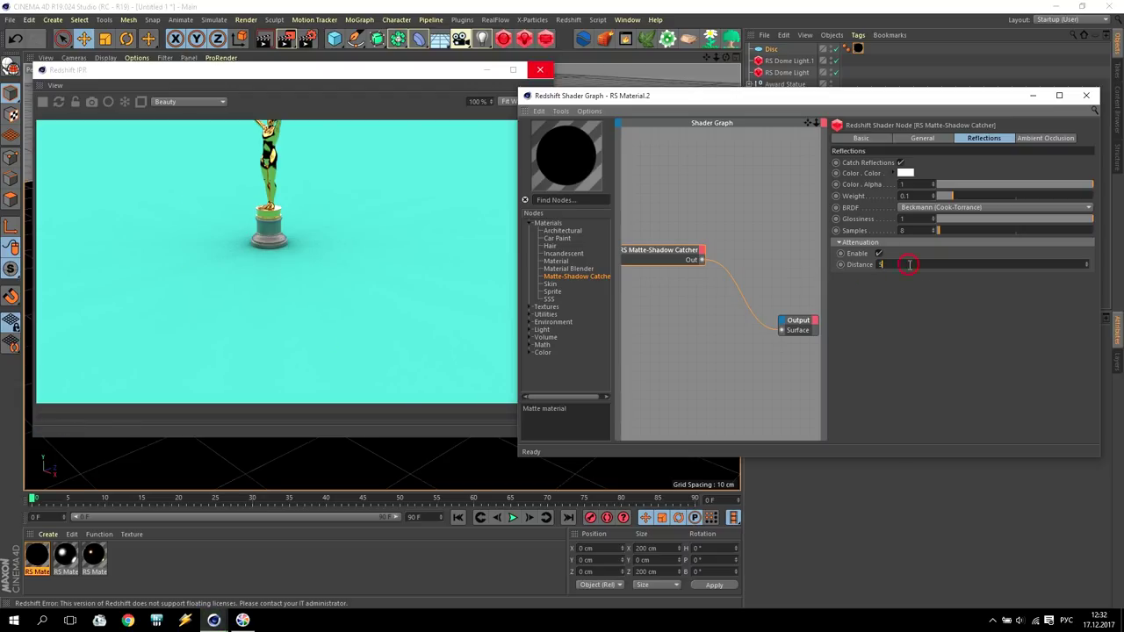
text(10)
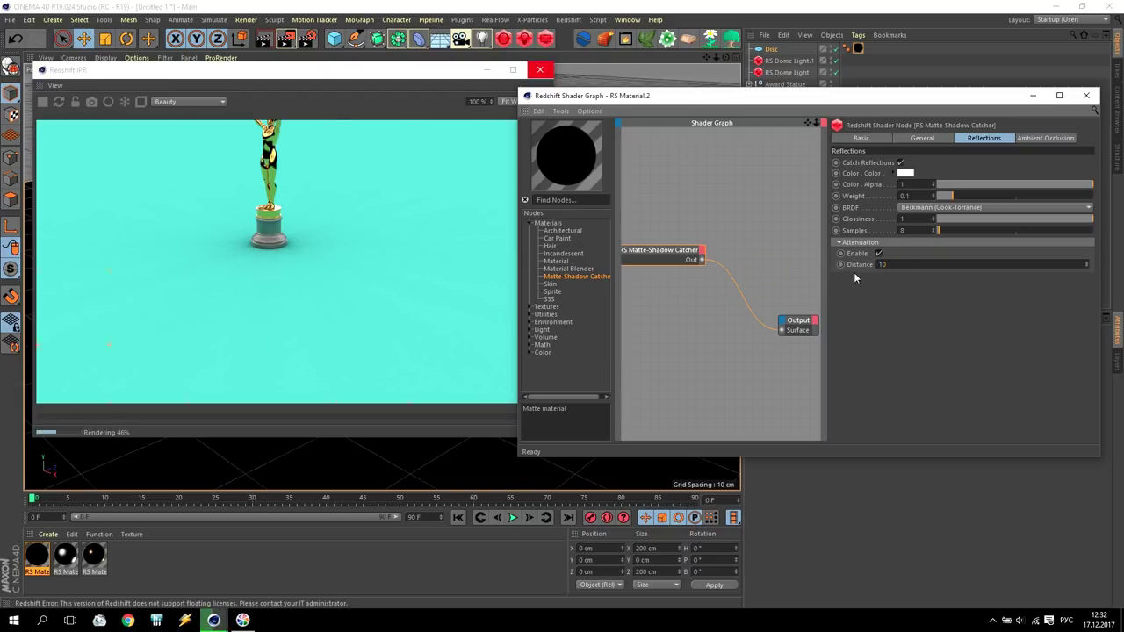
click(905, 263)
key(Return)
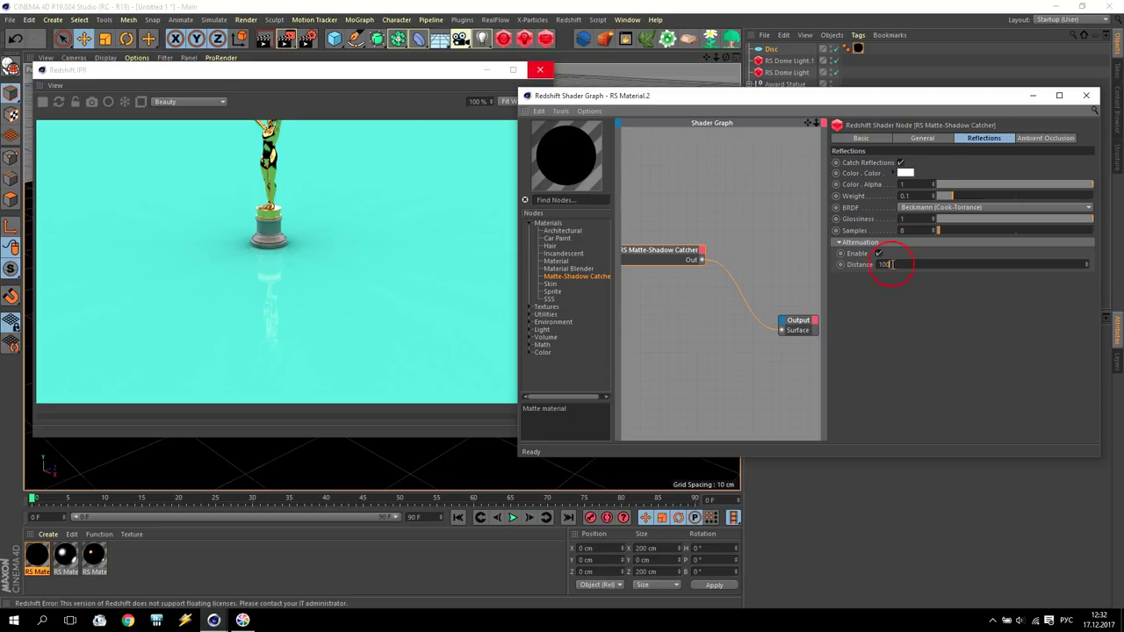
drag(892, 264, 875, 265)
text(50)
key(Return)
click(879, 254)
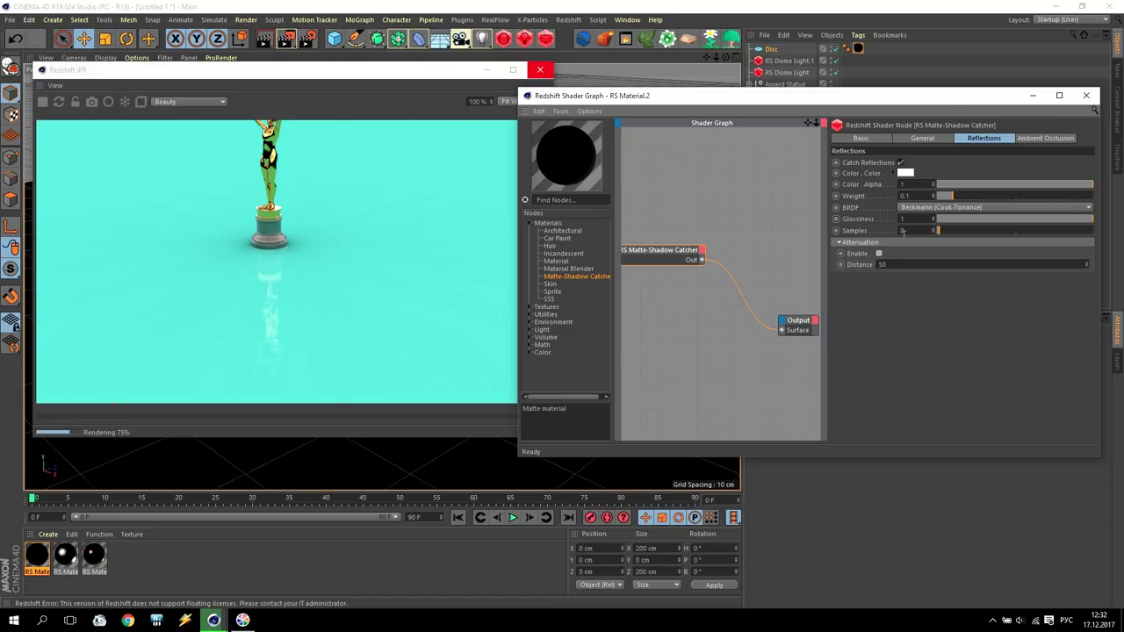
drag(974, 95, 595, 102)
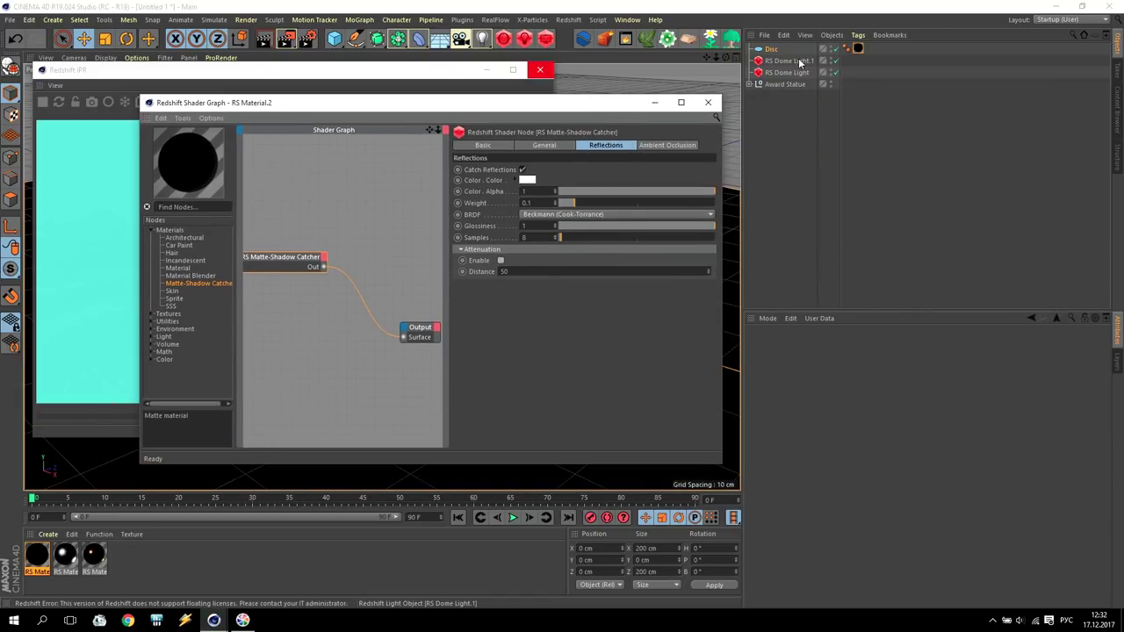
Select RS Dome Light.1, close the shader graph and IPR window, and recentre the statue
click(799, 62)
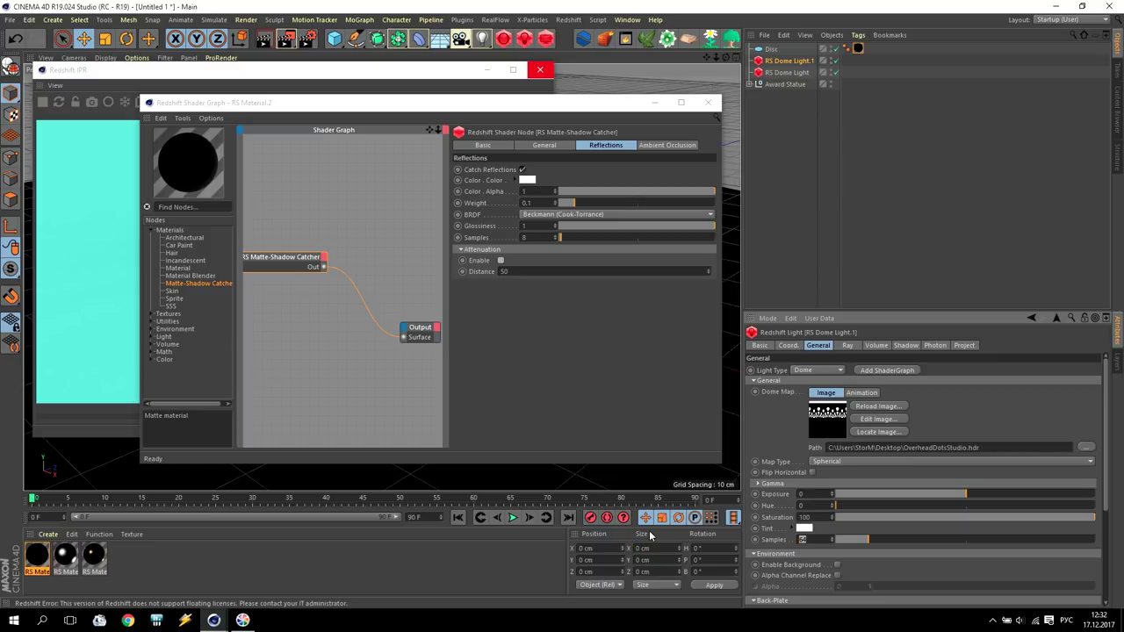
drag(498, 110, 870, 182)
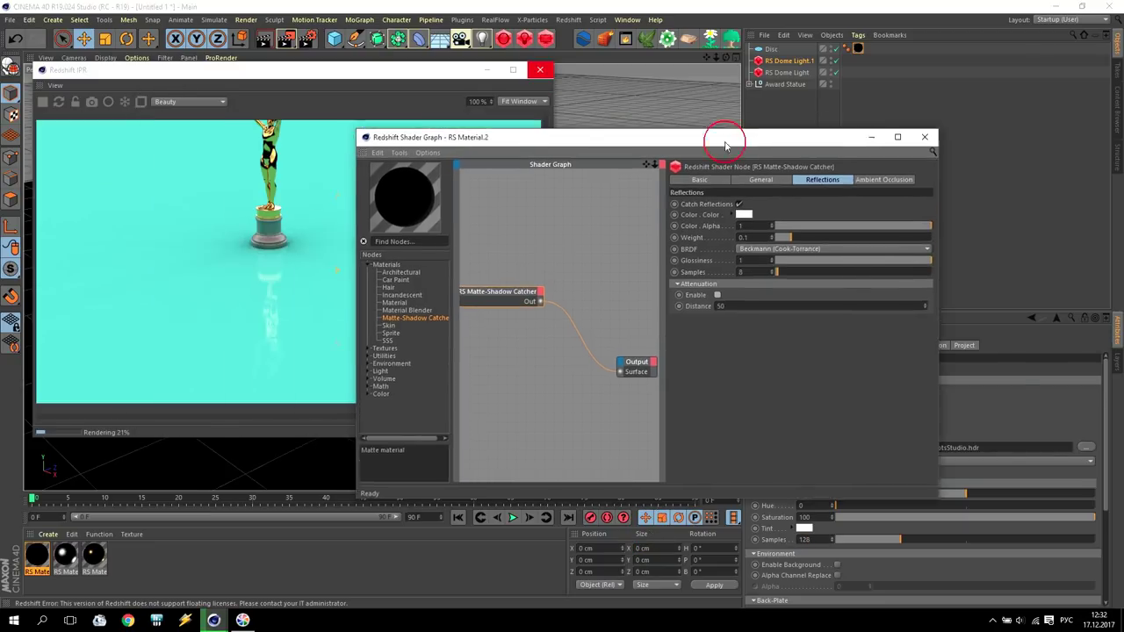
click(1079, 176)
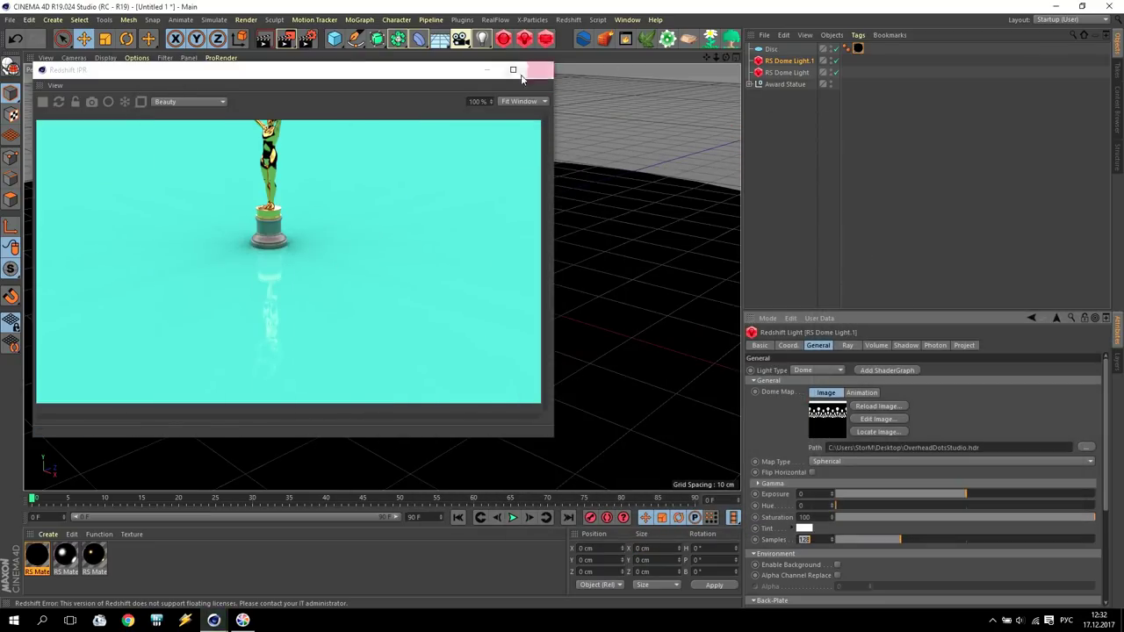
drag(711, 62, 698, 69)
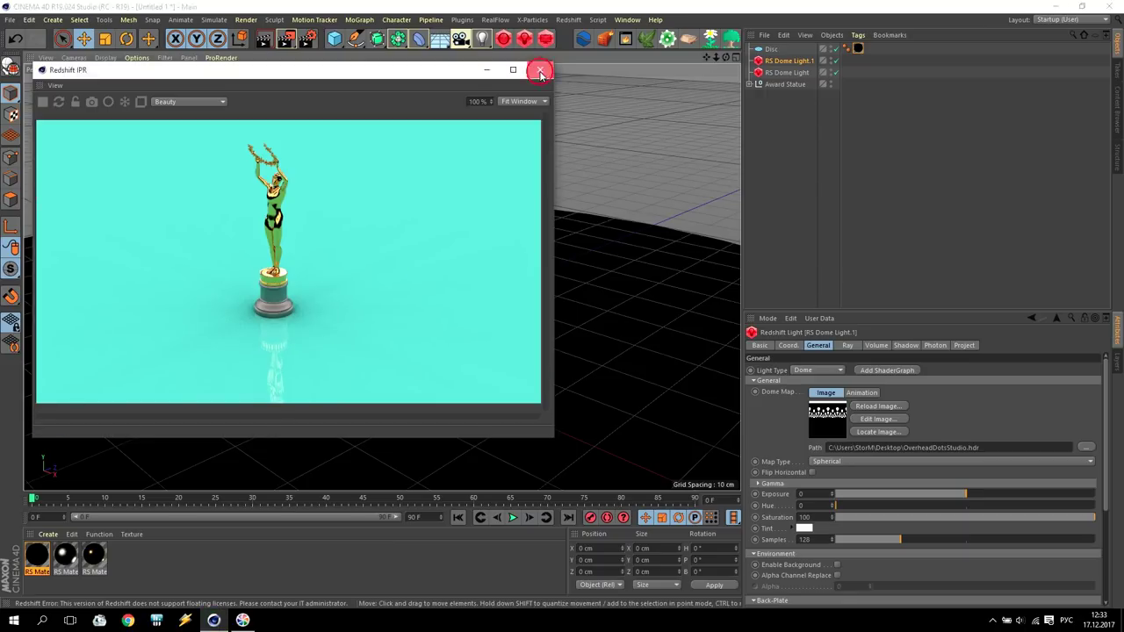
click(540, 70)
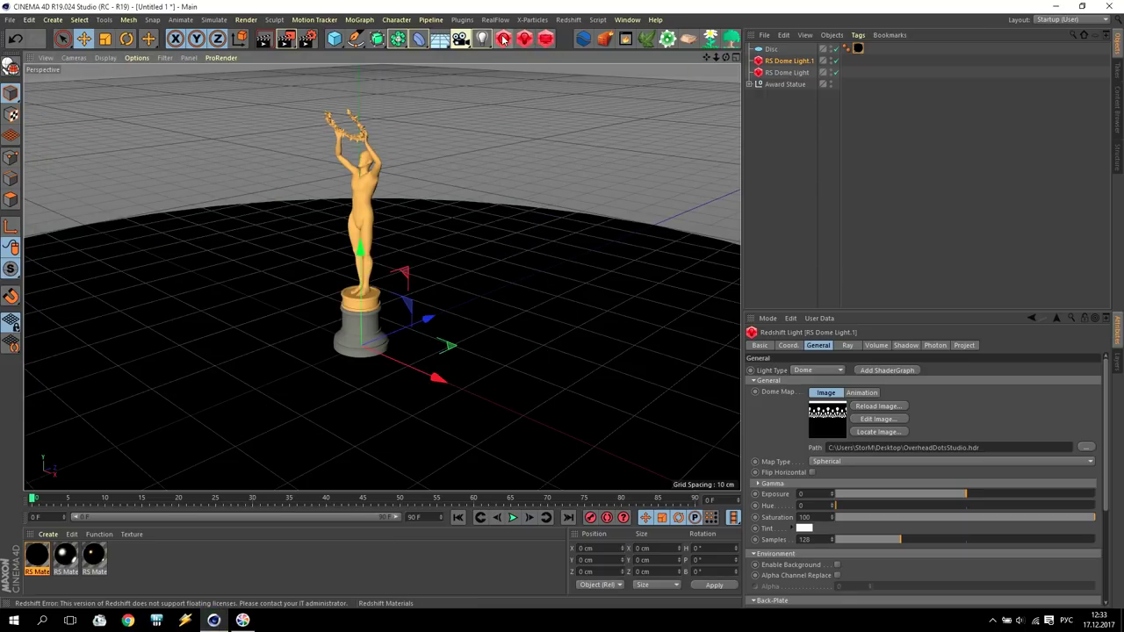
Restart the Redshift IPR render and give the RS Dome Light an orange tint
click(545, 39)
click(41, 101)
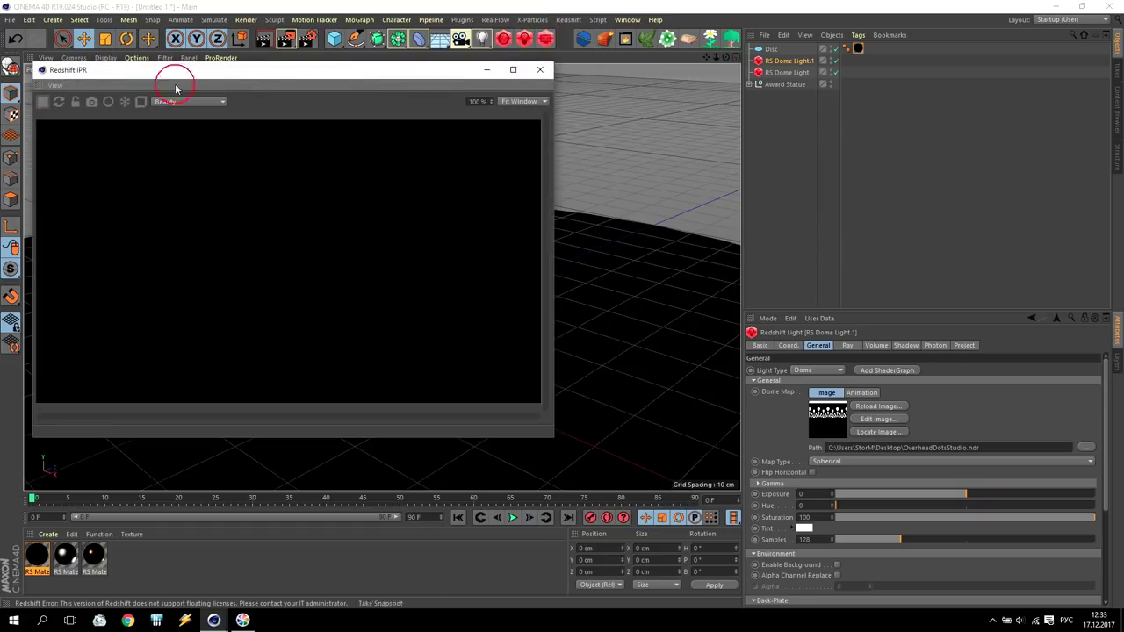
click(786, 72)
click(805, 528)
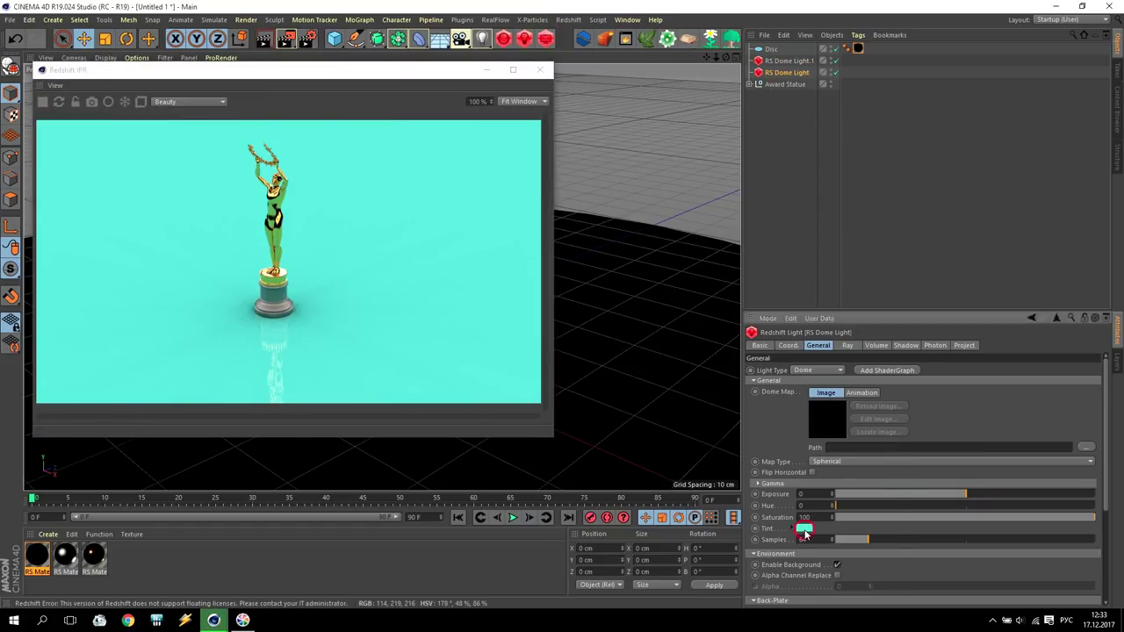
click(774, 529)
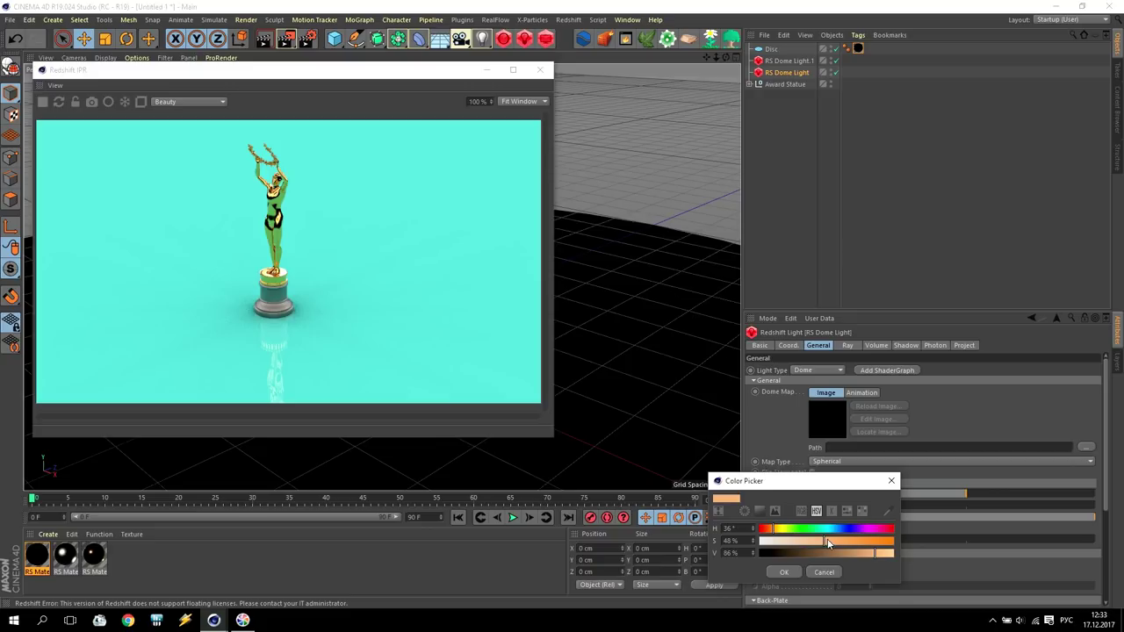
click(785, 573)
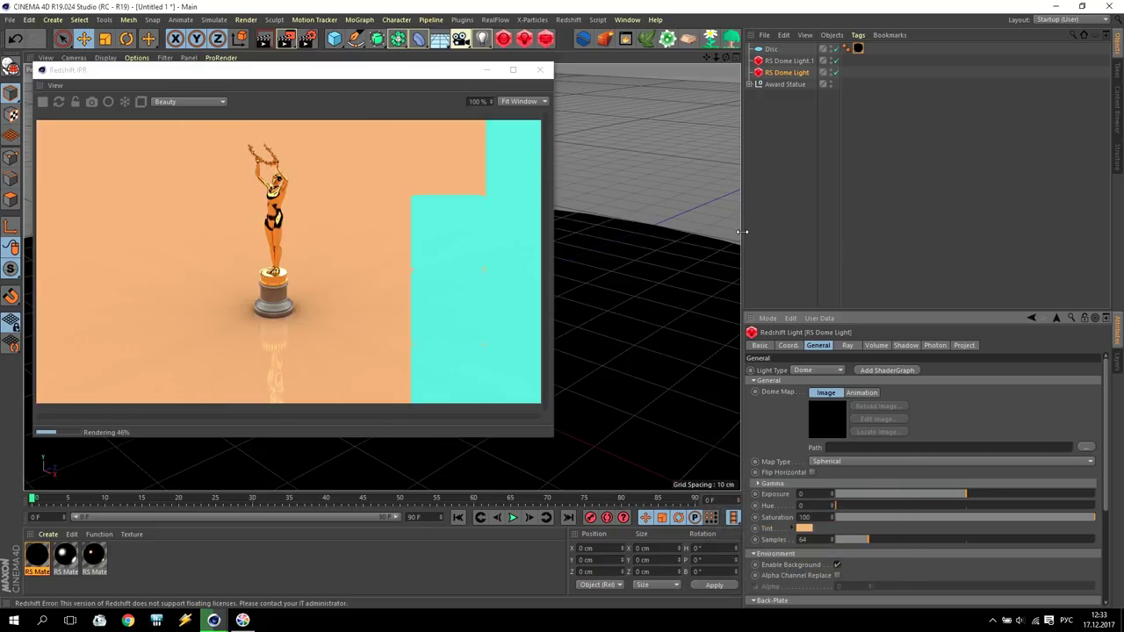
Change the dome light tint to pink, hue 322° with saturation lowered to 37%
click(806, 528)
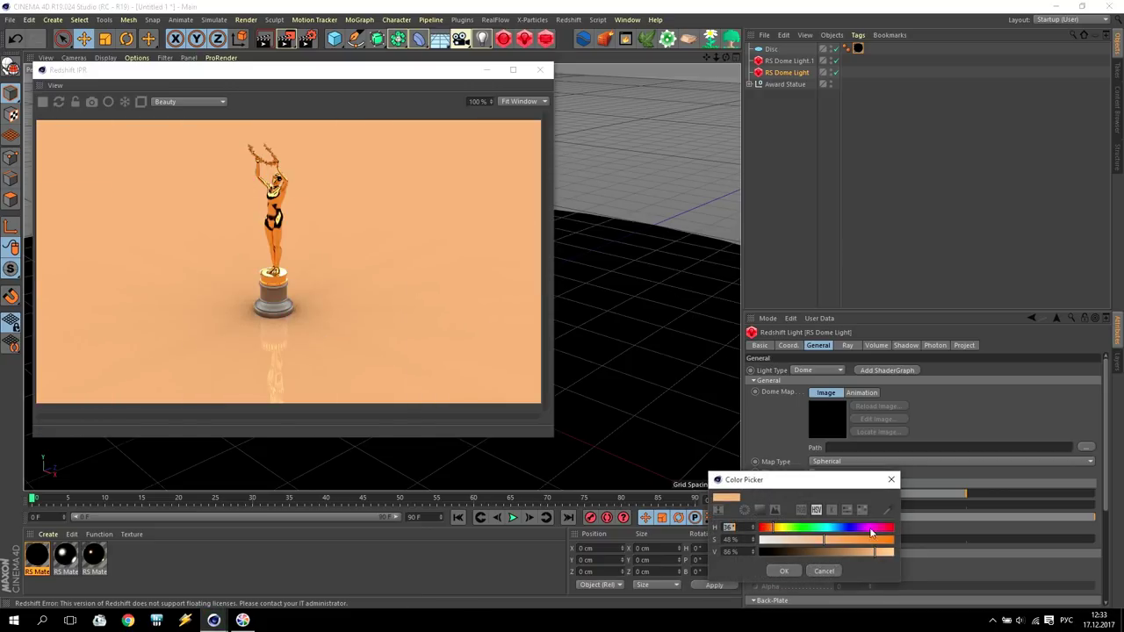
click(881, 527)
drag(814, 547, 809, 544)
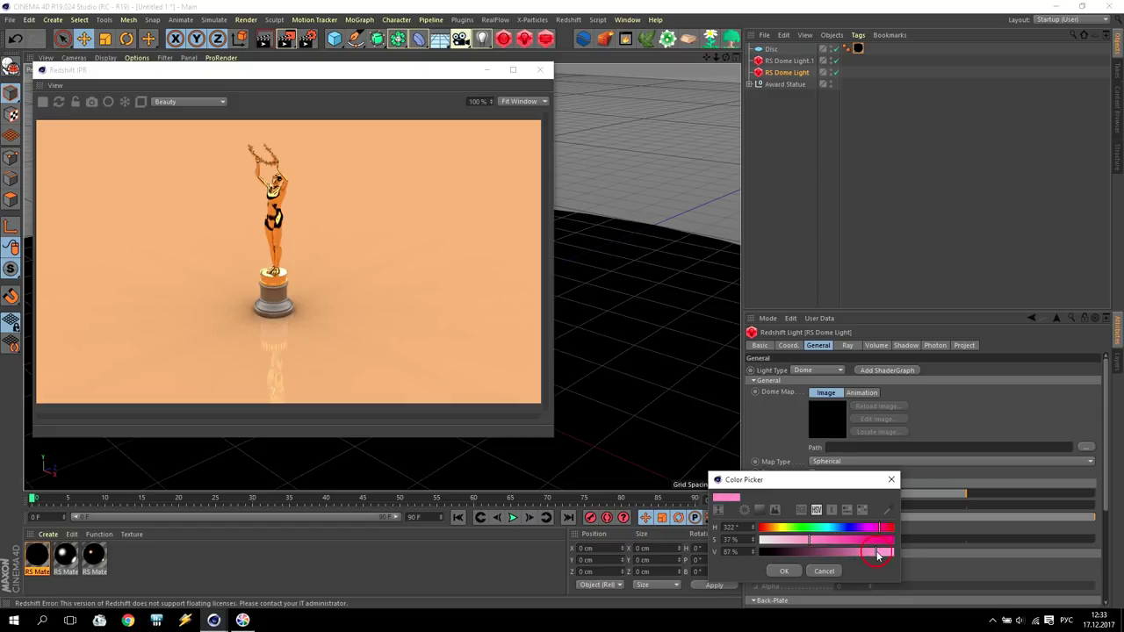
drag(878, 556, 889, 555)
click(784, 571)
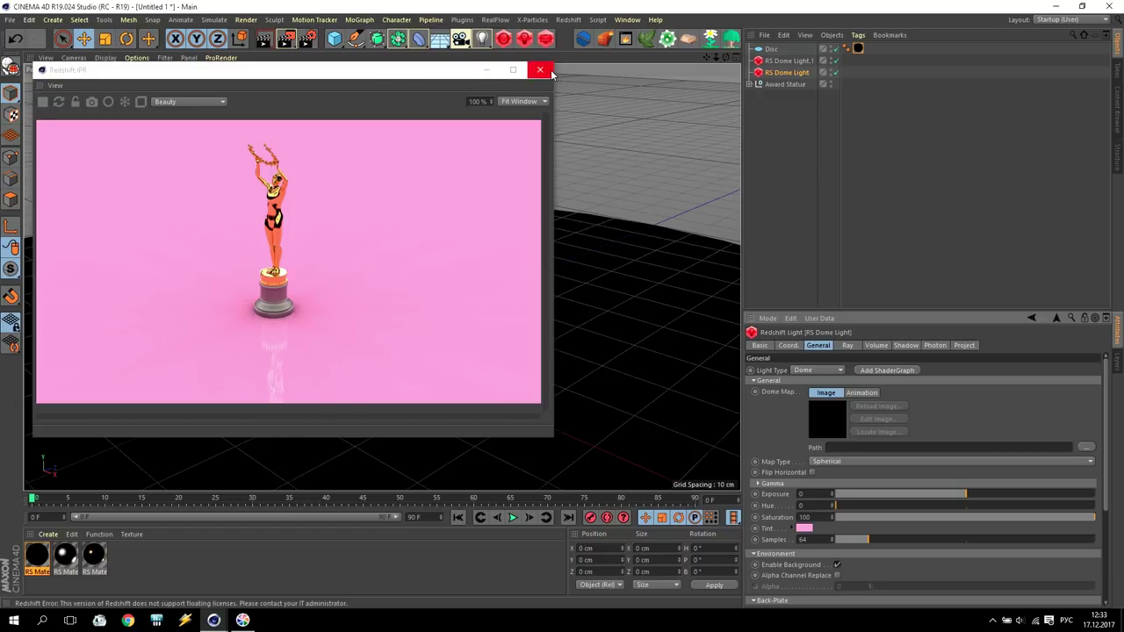
drag(384, 76, 377, 66)
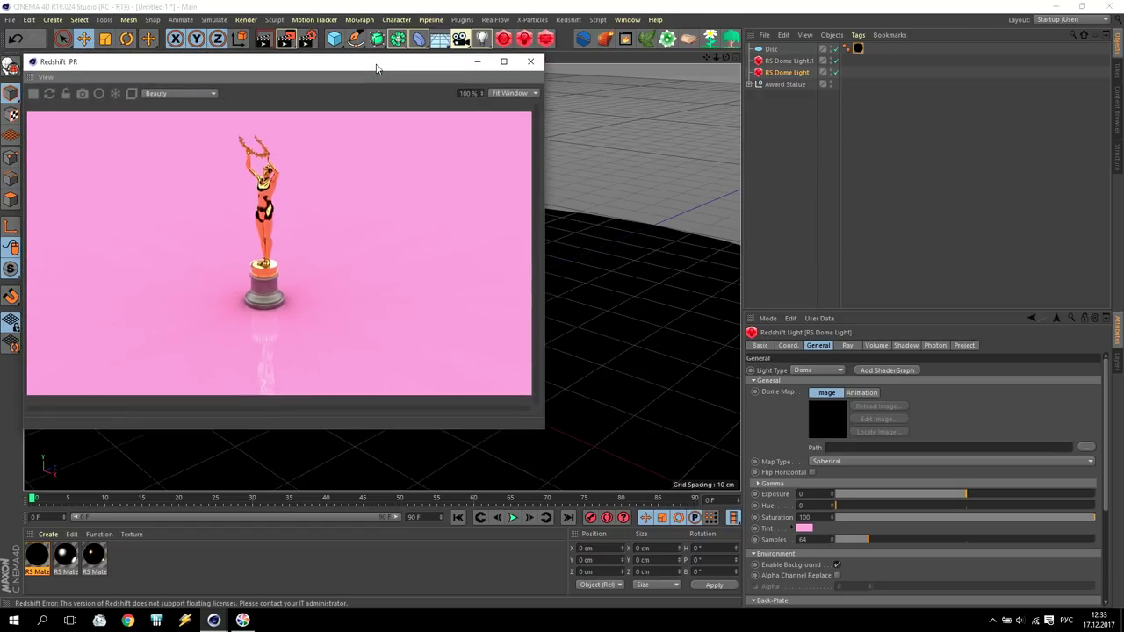